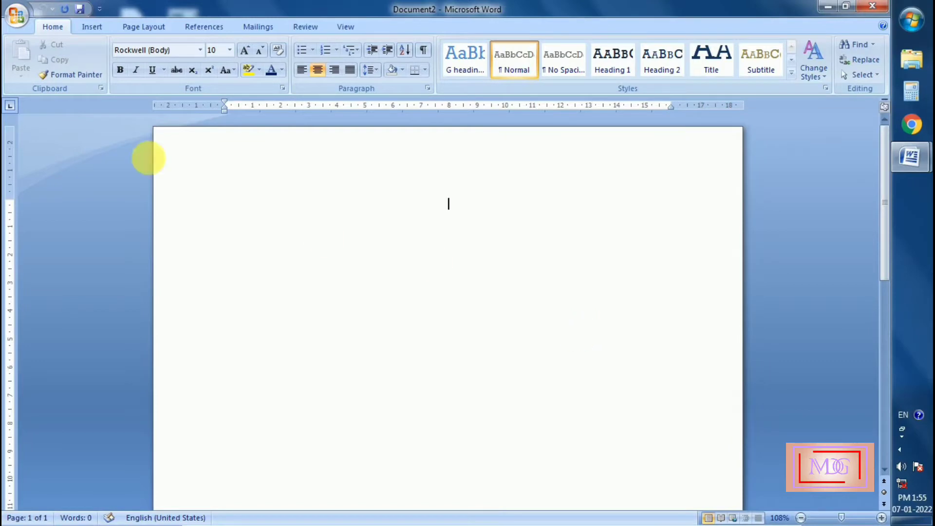
- Insert a table with 4 columns and 4 rows at the start of the blank document
click(89, 27)
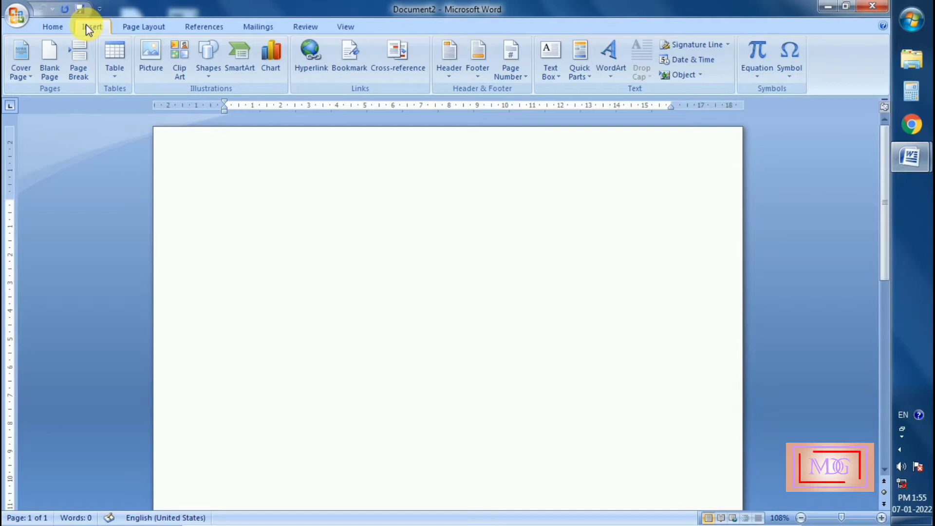
click(116, 74)
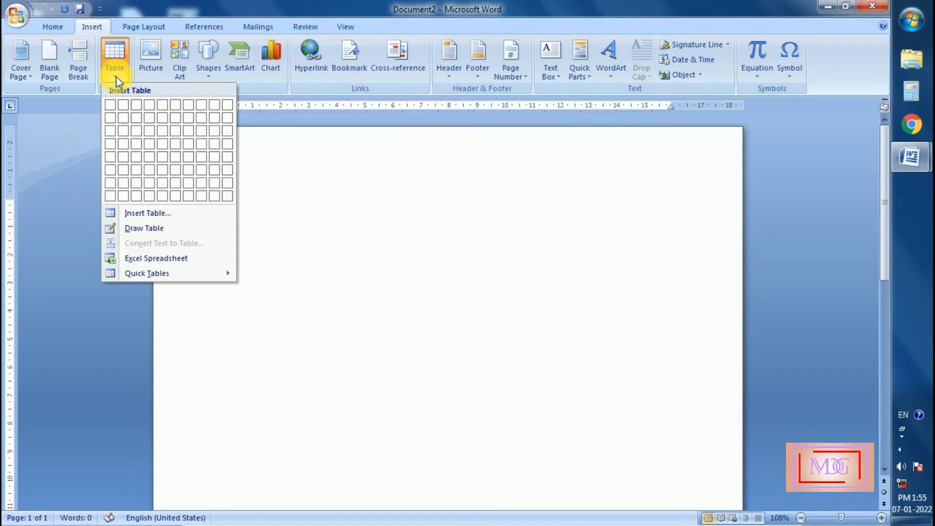
click(370, 232)
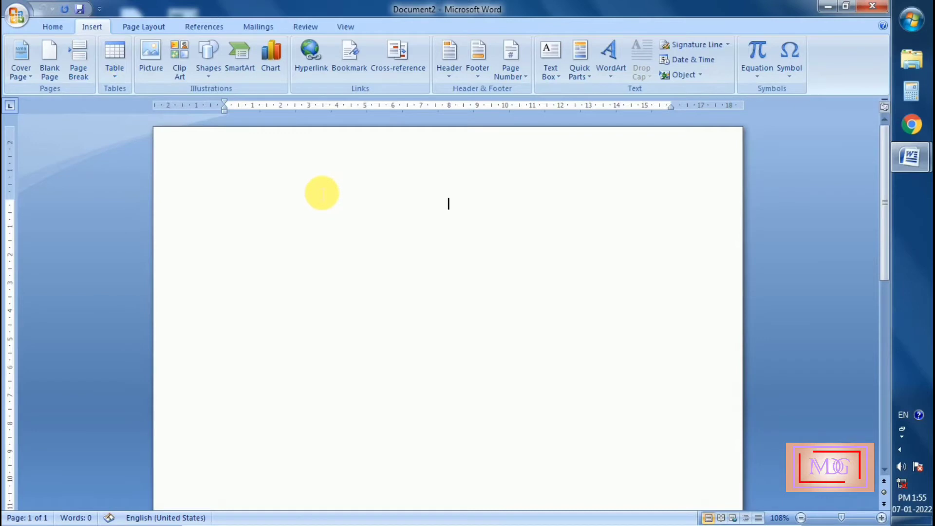
click(115, 78)
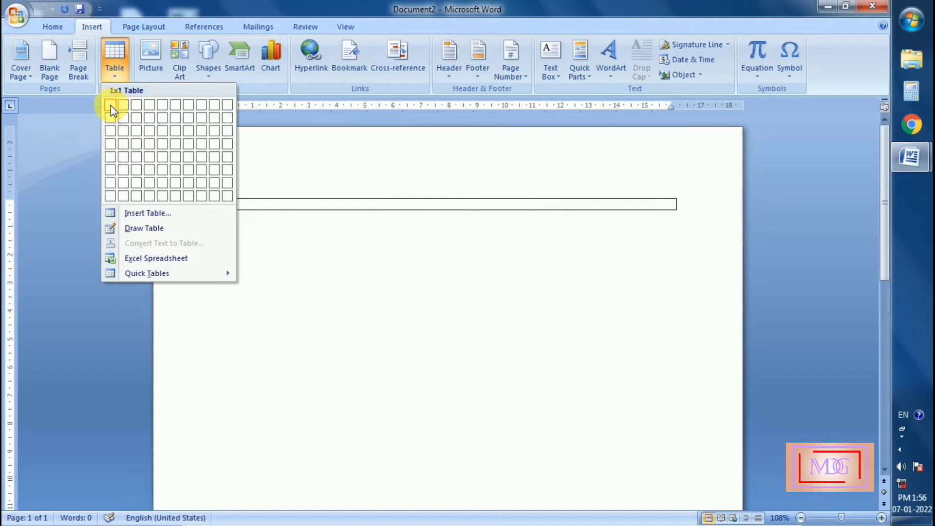
click(148, 144)
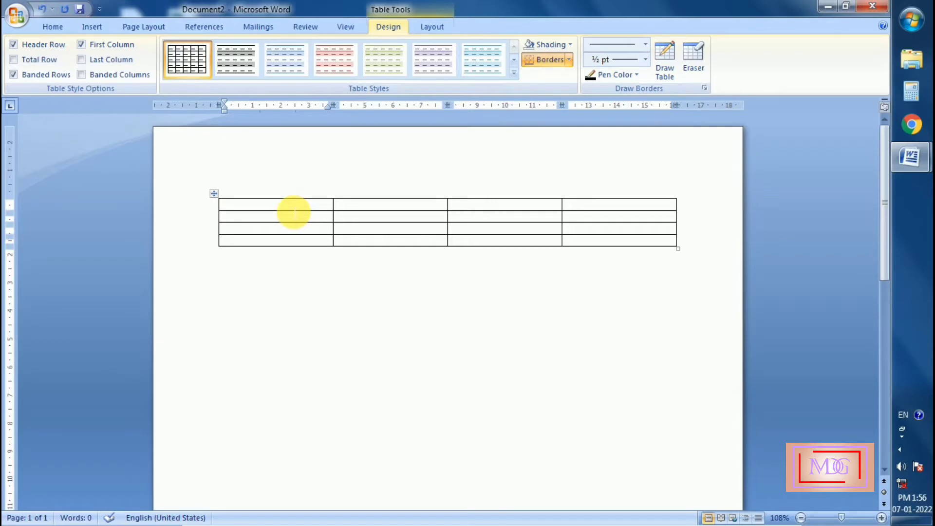
- Fill the first three header cells of the table with "Sl no", "Name" and "Mark"
text(Sl no)
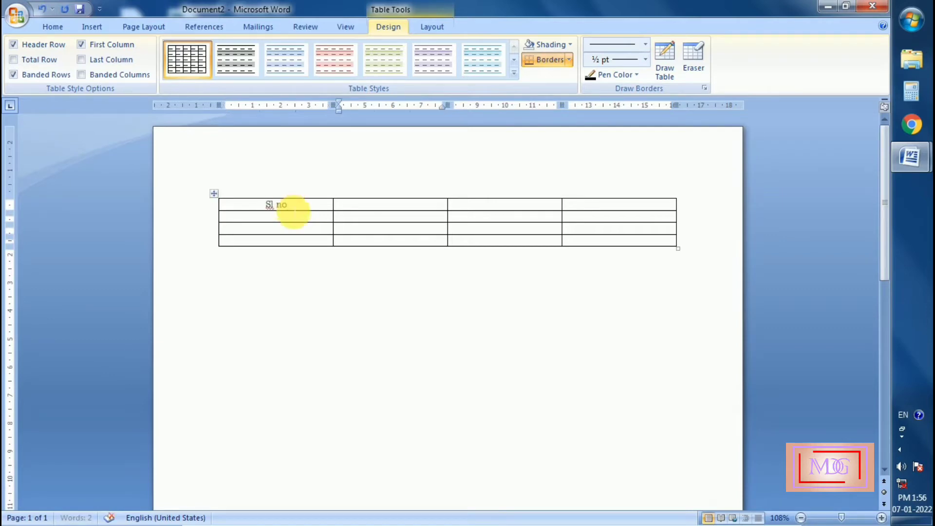
key(Tab)
text(naem)
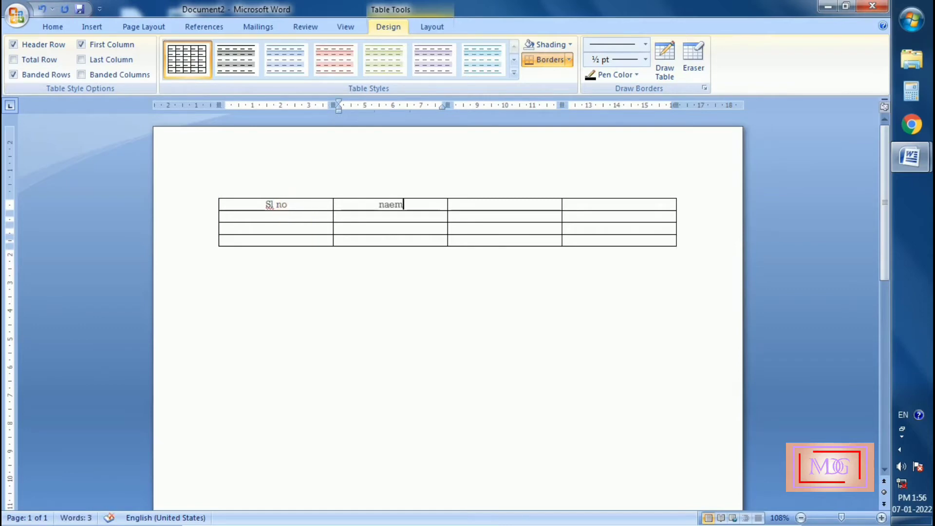
key(BackSpace)
key(BackSpace)
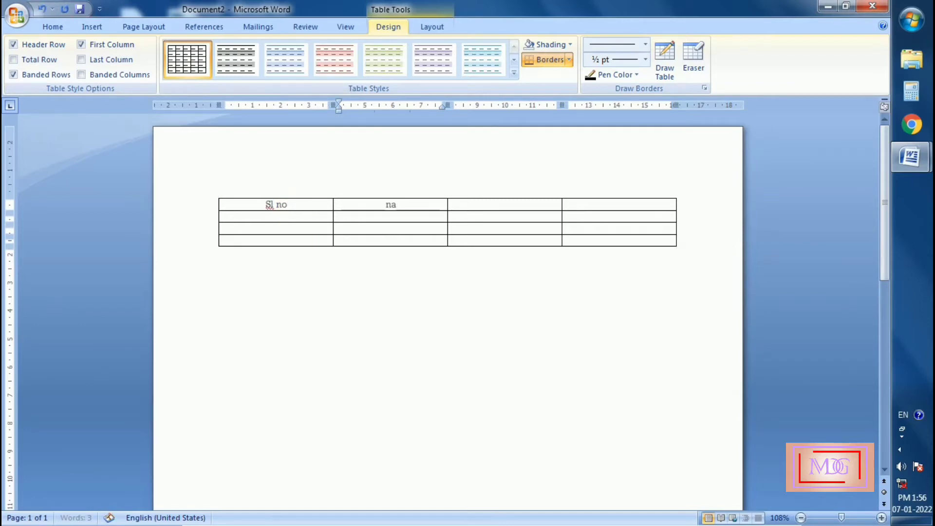
text(me)
key(Tab)
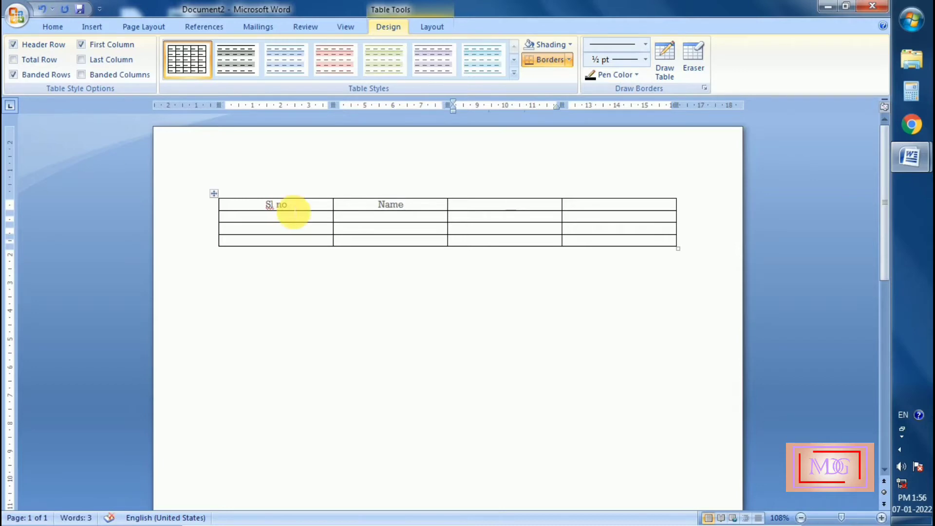
text(mark)
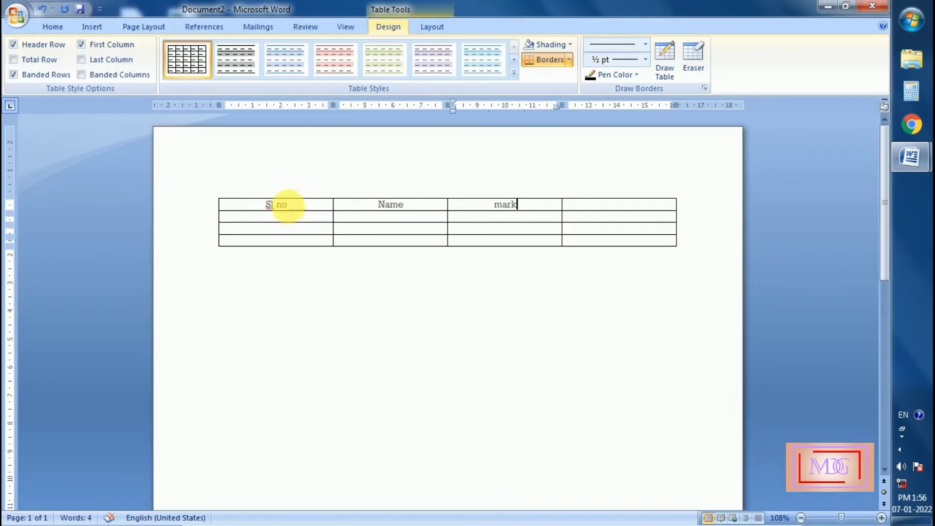
key(Tab)
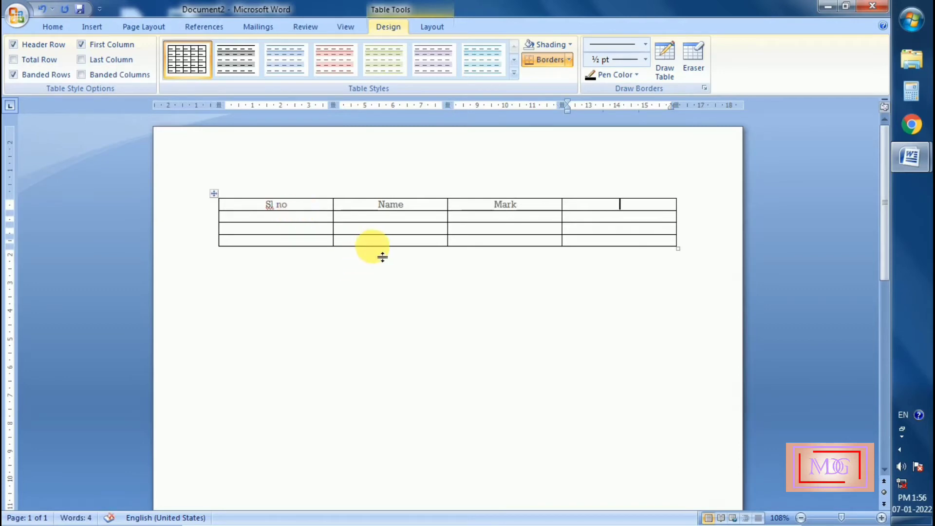
- Try inserting a table with 5 columns and 4 rows inside the empty fourth header cell, and undo the insertion
click(97, 24)
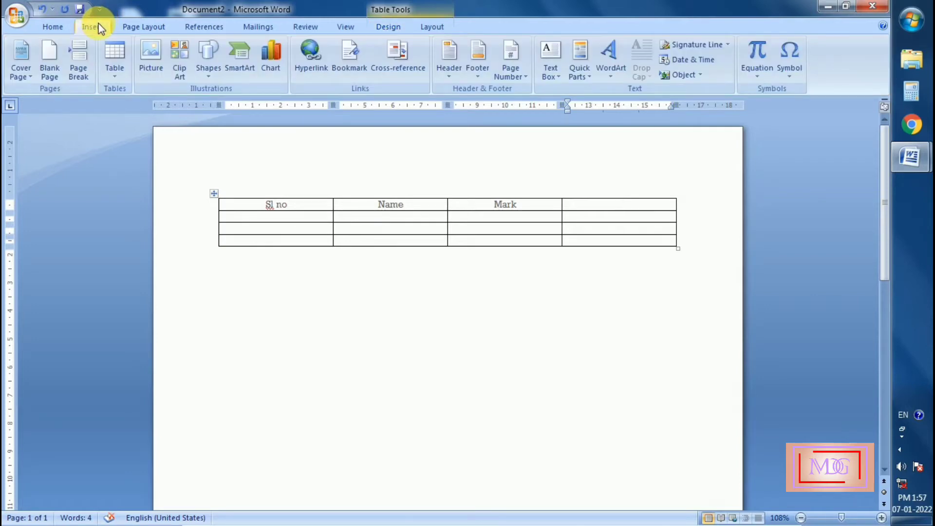
click(115, 76)
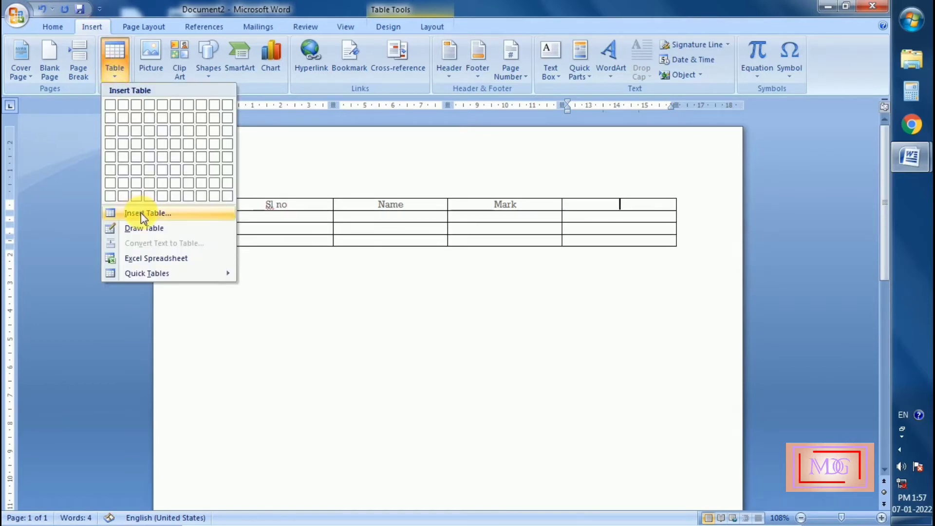
click(167, 219)
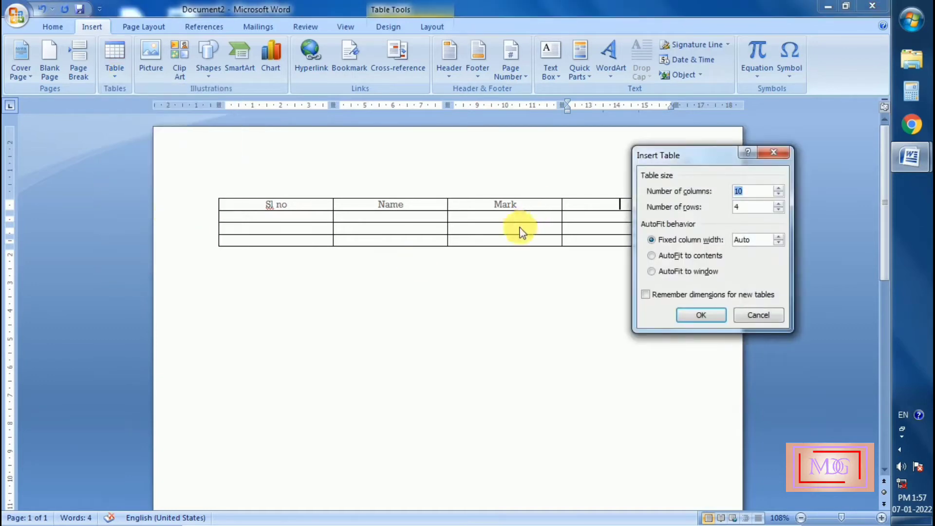
drag(701, 156, 668, 95)
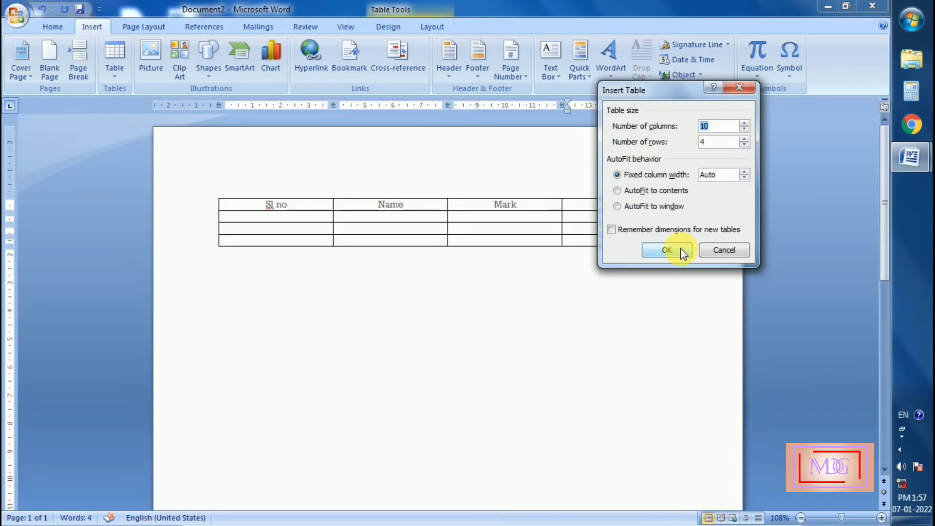
click(745, 129)
click(744, 129)
click(745, 130)
click(745, 129)
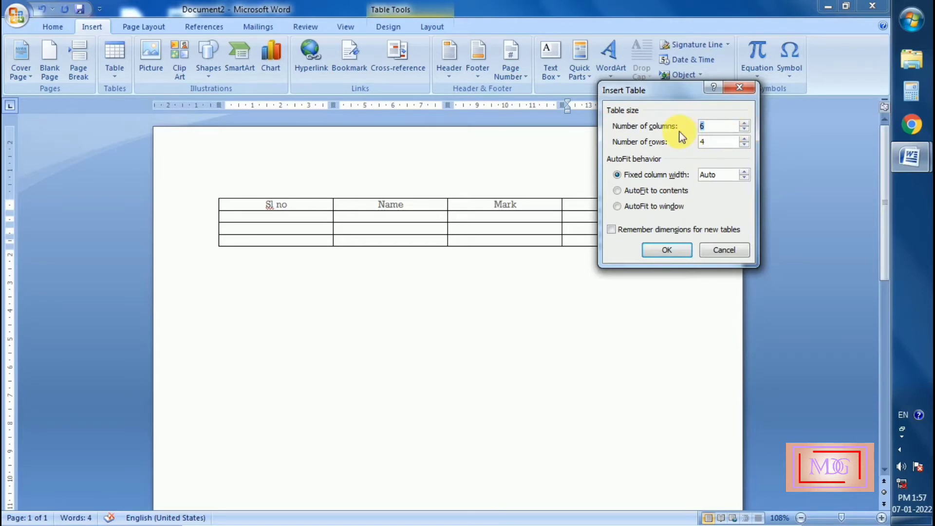
text(5)
click(715, 144)
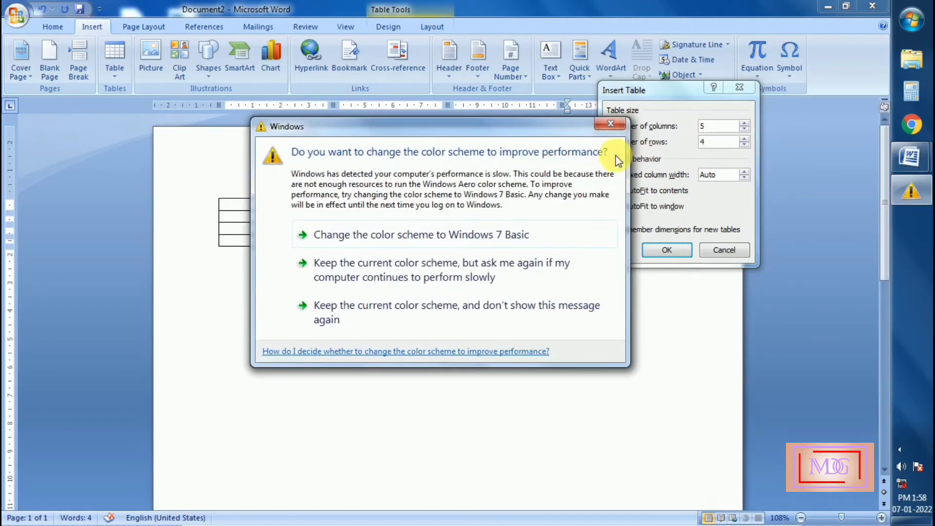
click(610, 123)
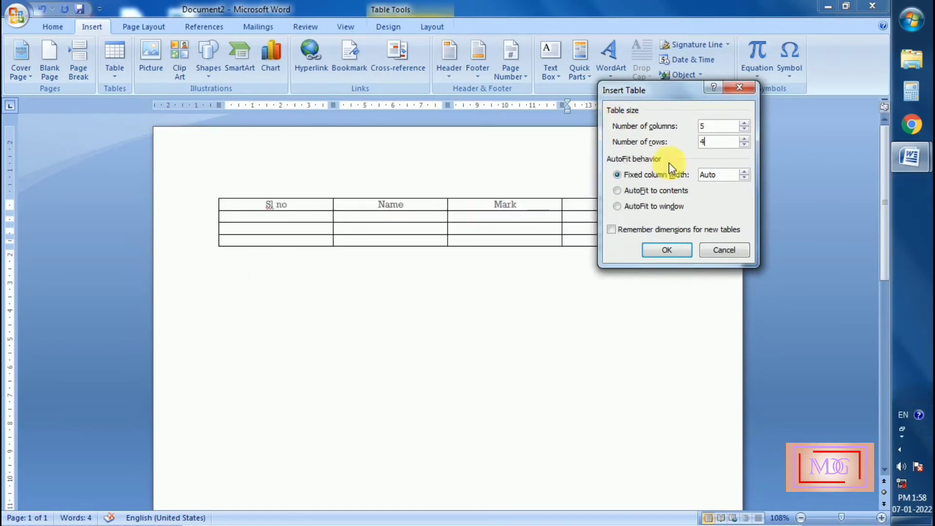
click(666, 249)
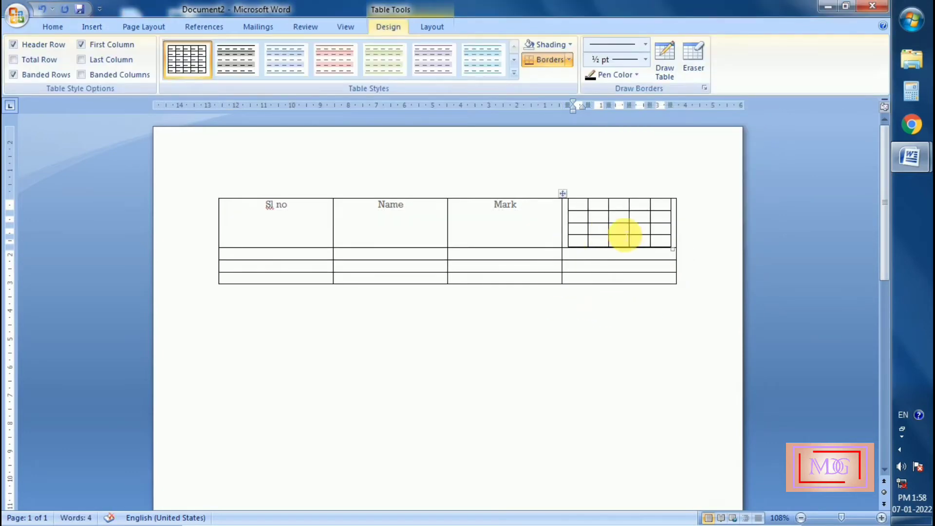
key(ctrl+z)
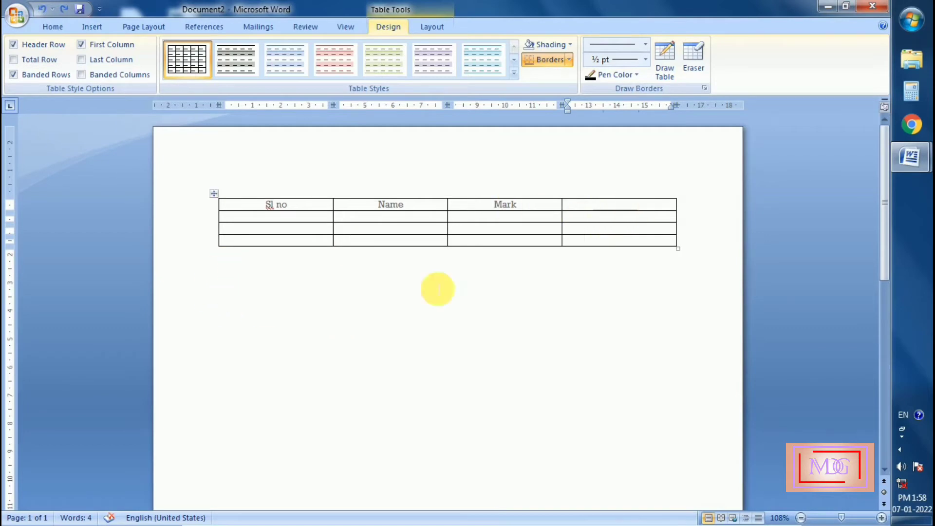
- Insert a table with 5 columns and 4 rows, left-aligned on a separate line below the first table
click(230, 270)
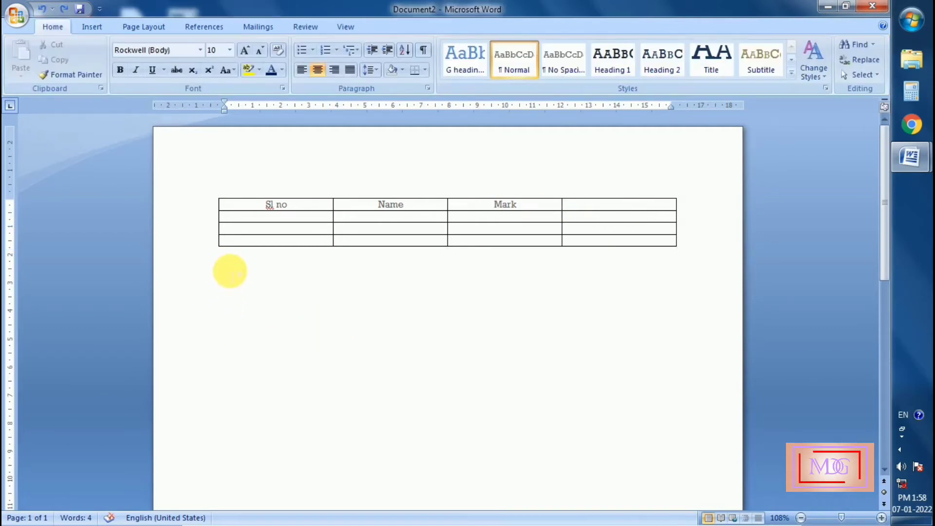
key(Return)
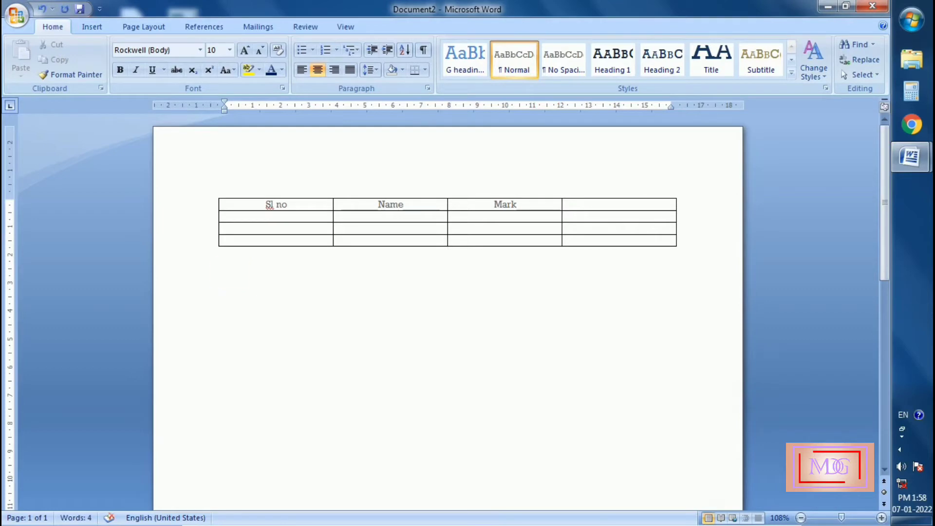
double_click(235, 275)
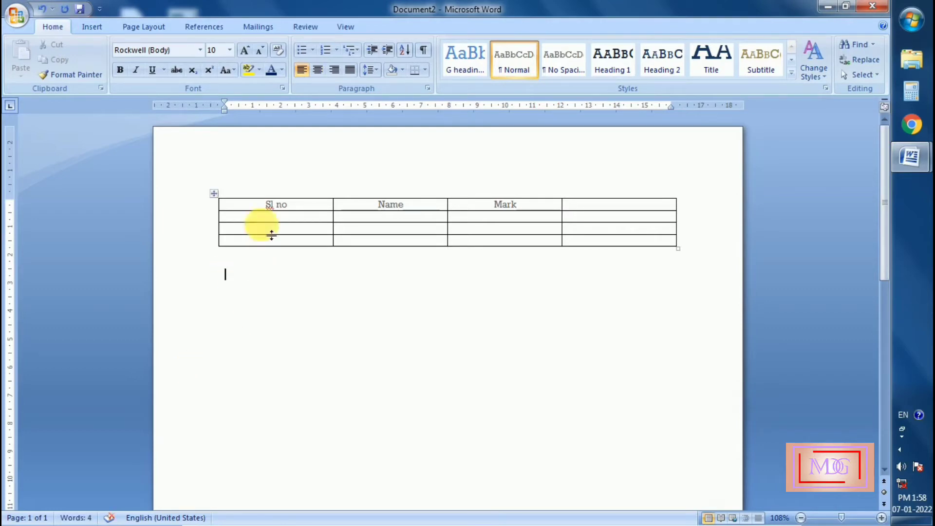
click(91, 27)
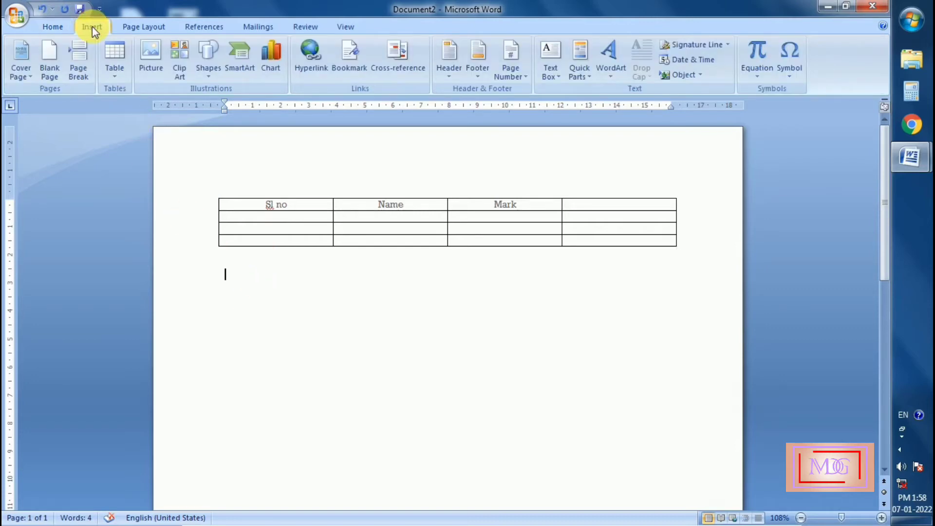
click(119, 78)
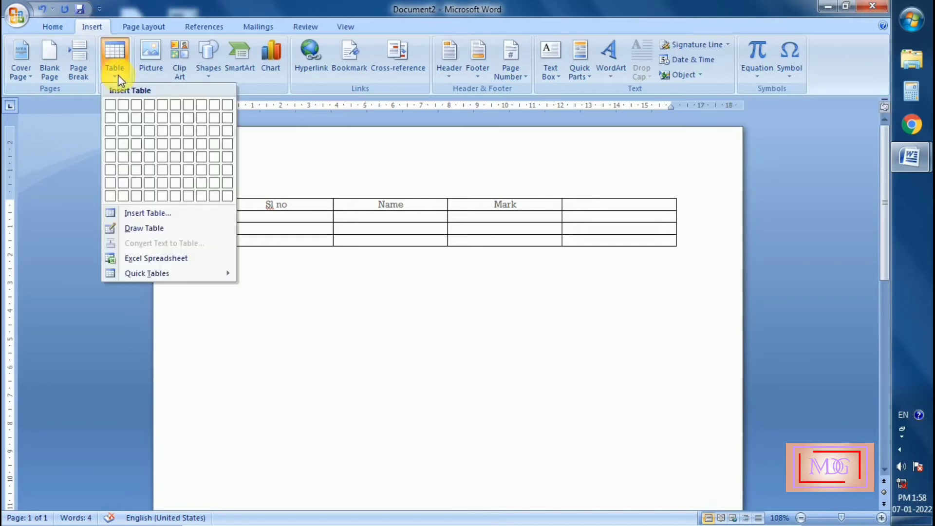
click(142, 213)
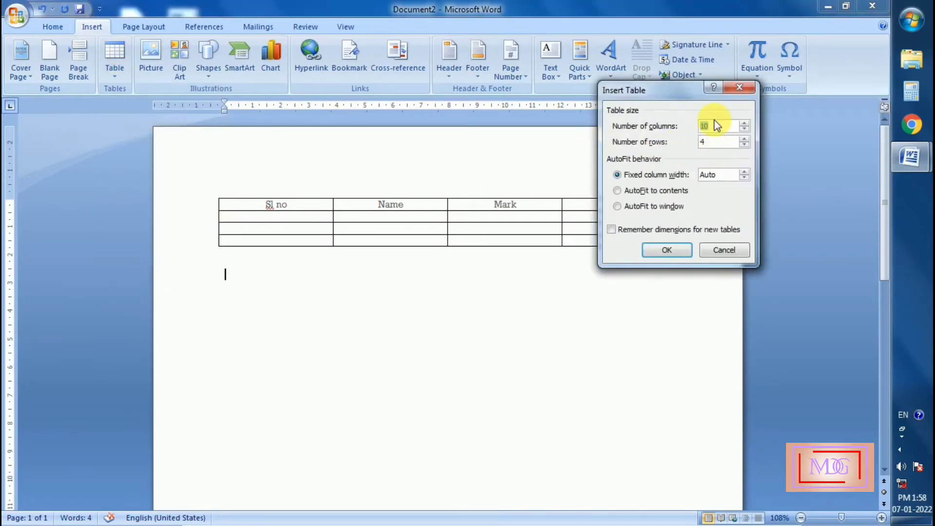
text(5)
click(667, 250)
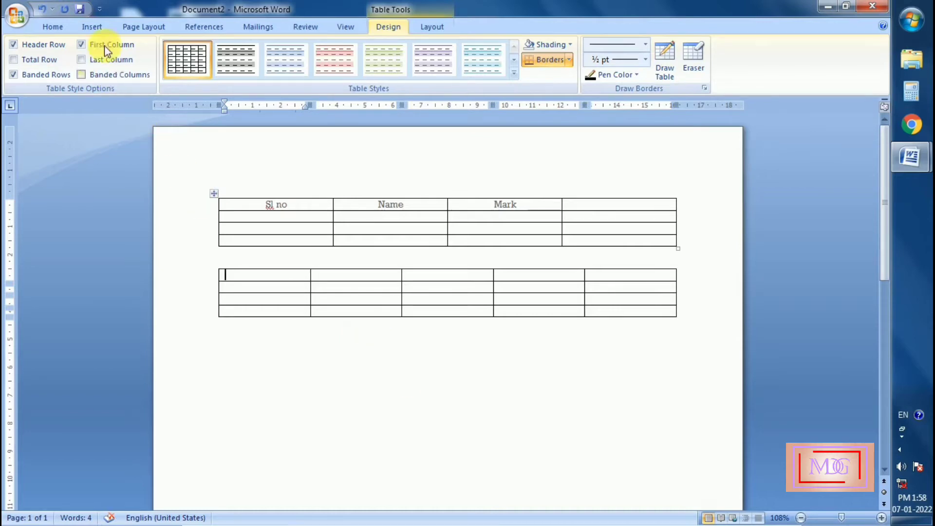
- Draw a single-cell table outline about 16.5 cm wide and 3 cm high below the second table with Draw Table
click(97, 27)
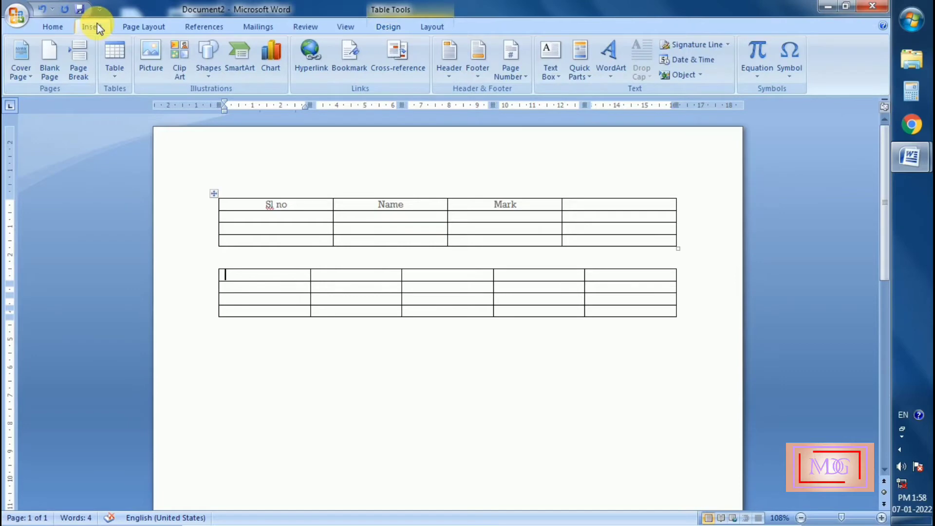
click(118, 77)
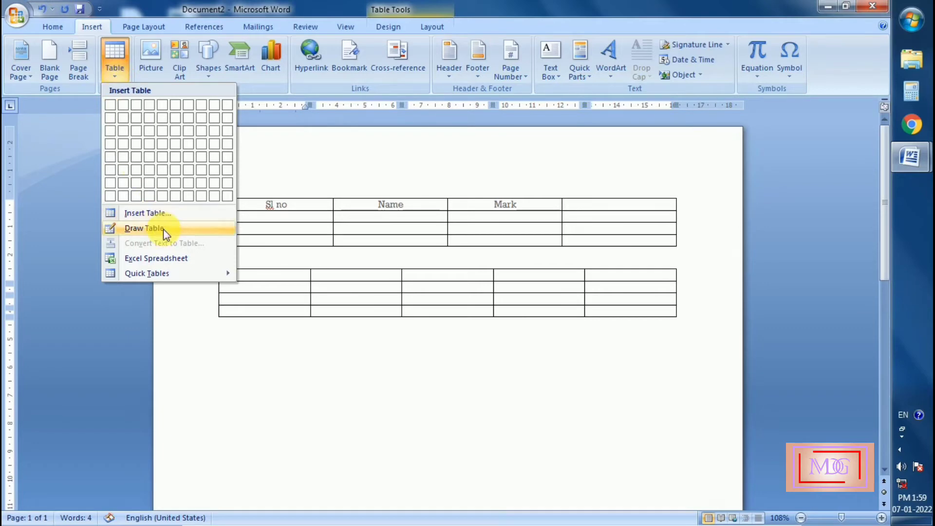
click(277, 381)
click(238, 350)
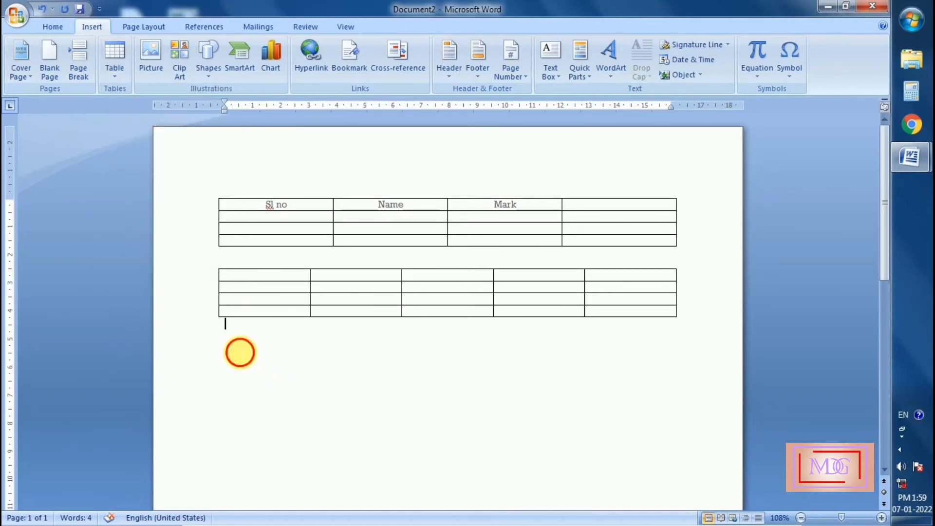
click(112, 75)
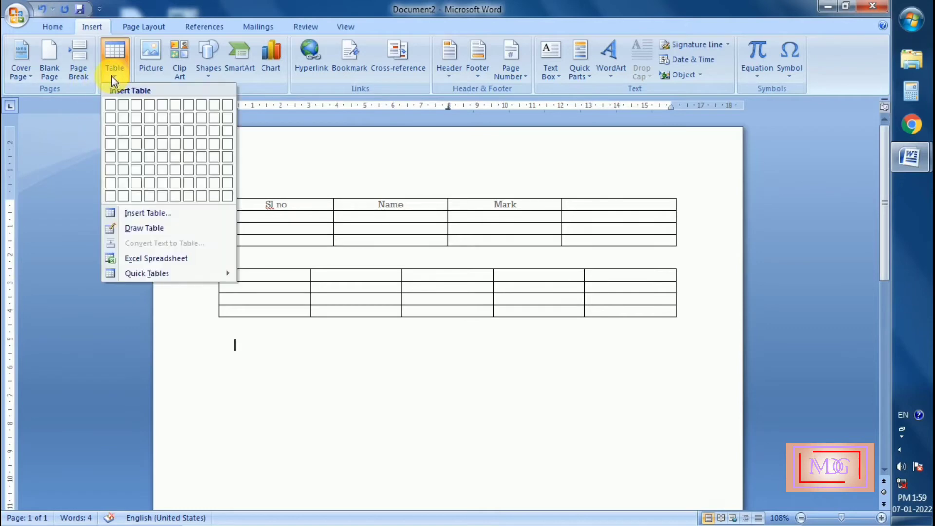
click(147, 227)
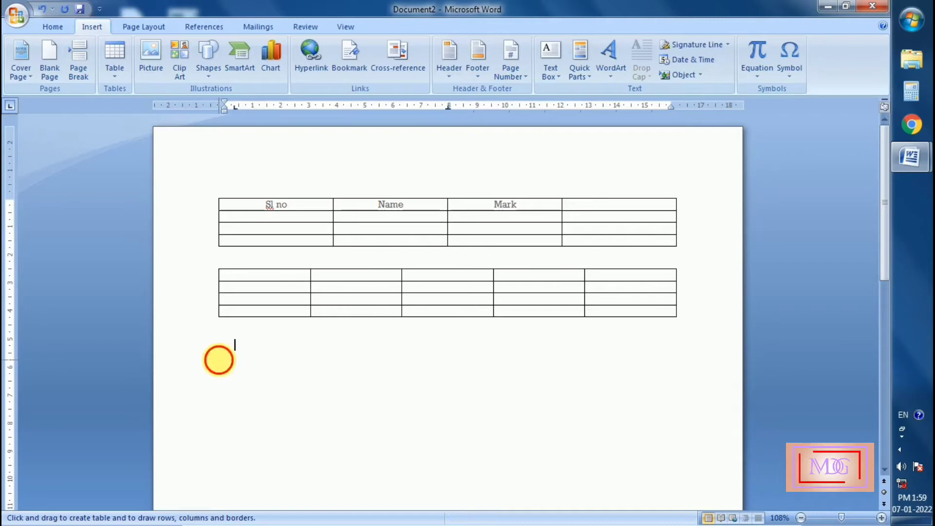
mouse_move(218, 361)
mouse_down()
mouse_move(309, 405)
mouse_move(643, 419)
mouse_move(685, 426)
mouse_move(686, 452)
mouse_move(679, 443)
mouse_up()
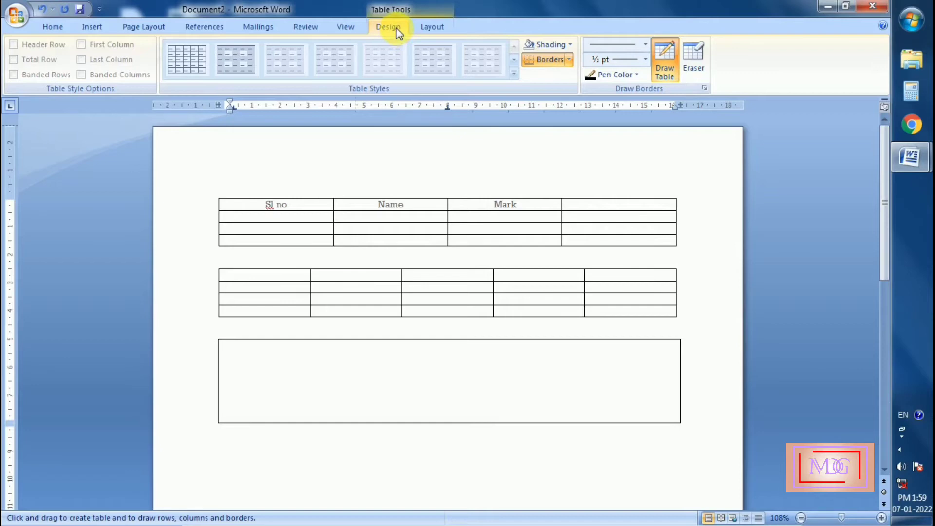
click(414, 26)
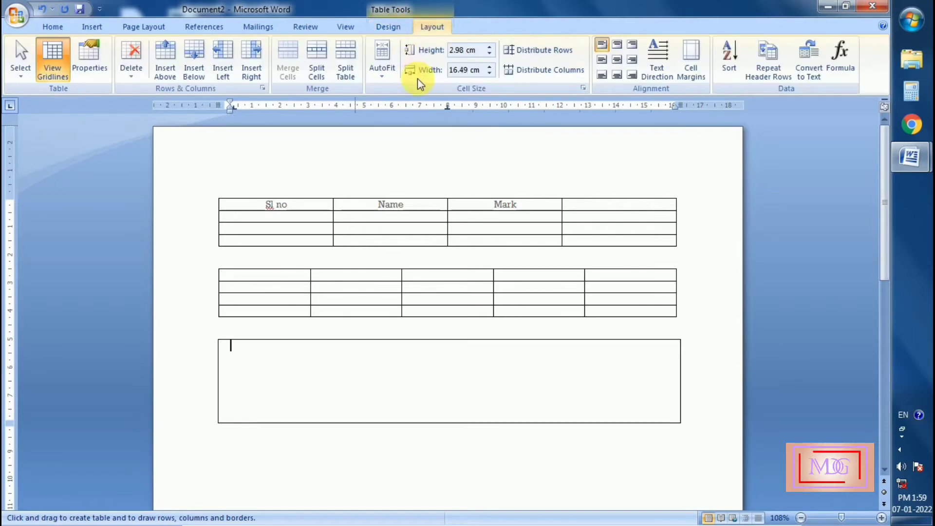
click(395, 25)
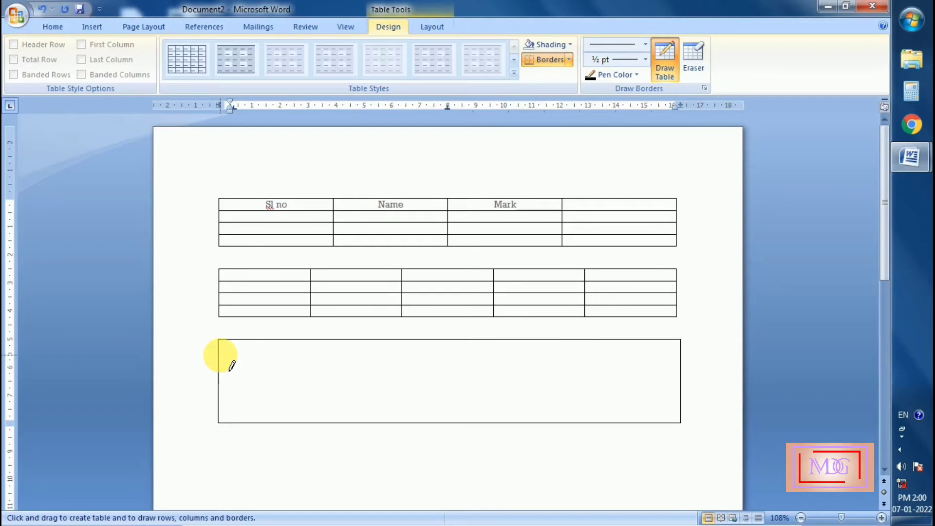
- Draw four horizontal lines across the drawn table outline to split it into five rows
drag(220, 355, 631, 352)
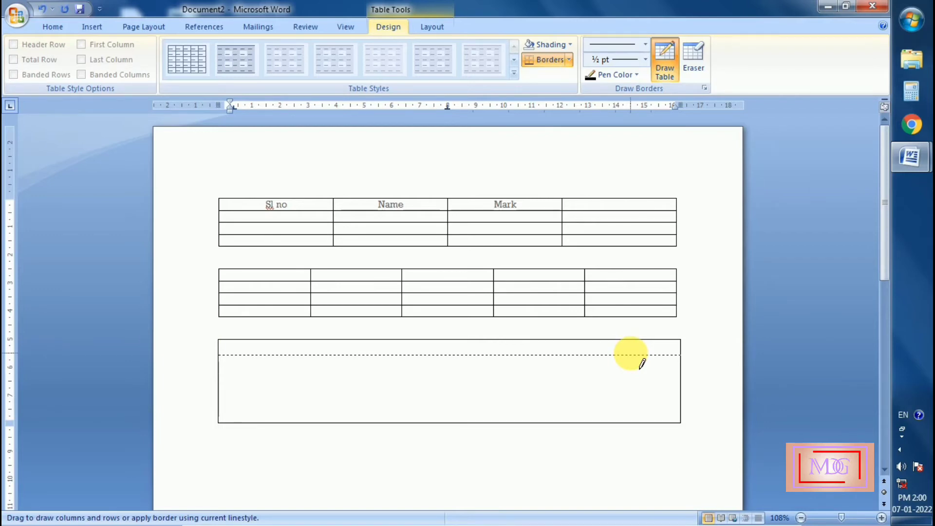
drag(641, 363, 641, 363)
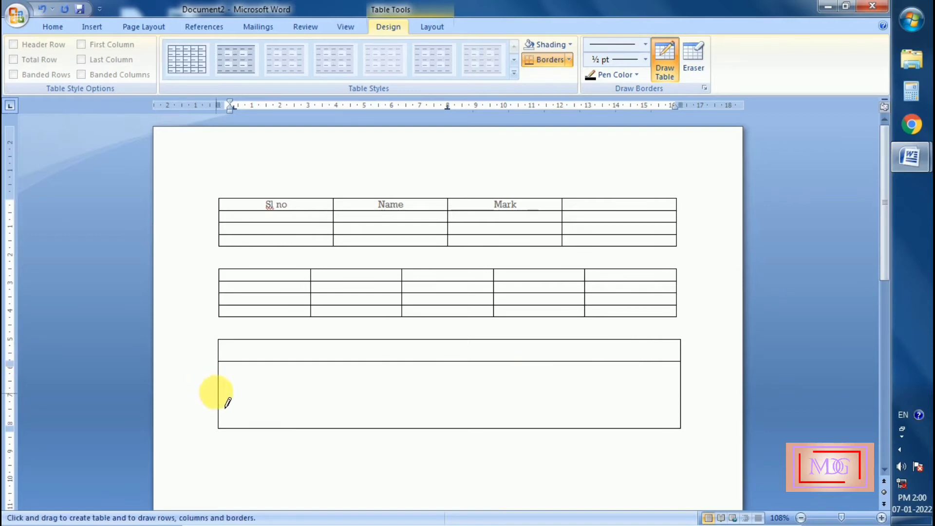
drag(220, 381, 659, 382)
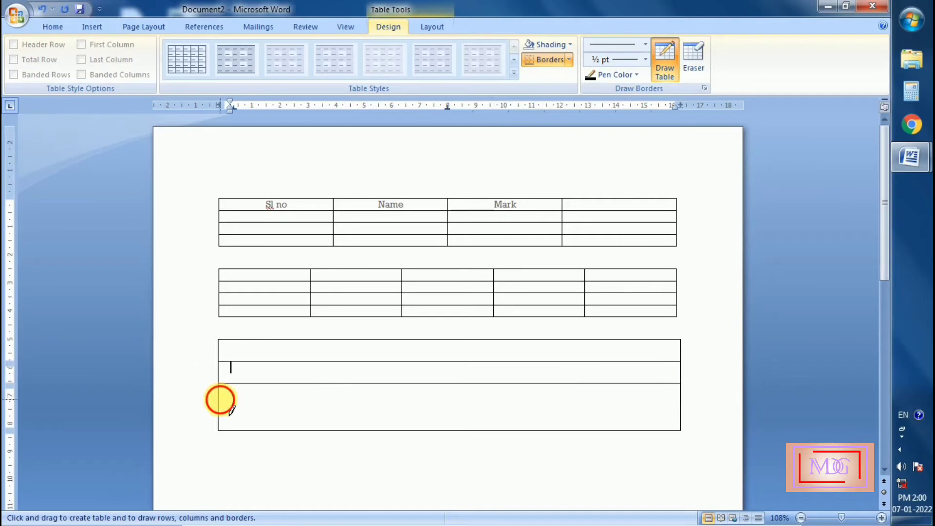
drag(220, 399, 633, 412)
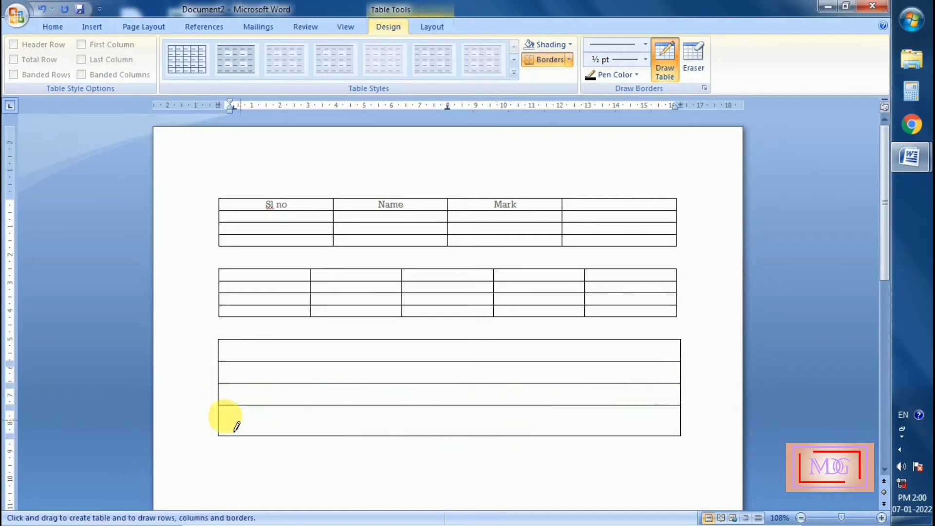
drag(230, 423, 568, 432)
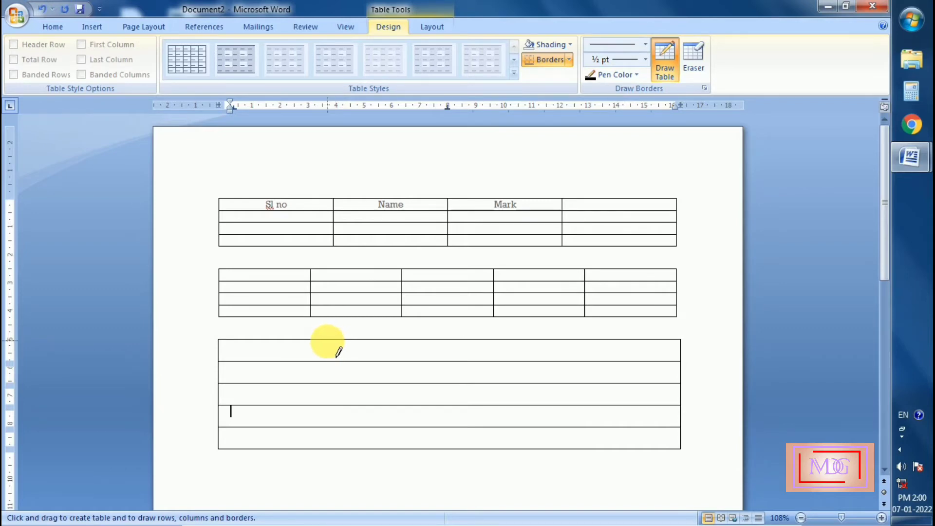
- Draw three vertical lines through the drawn table to divide it into four columns
drag(326, 341, 326, 446)
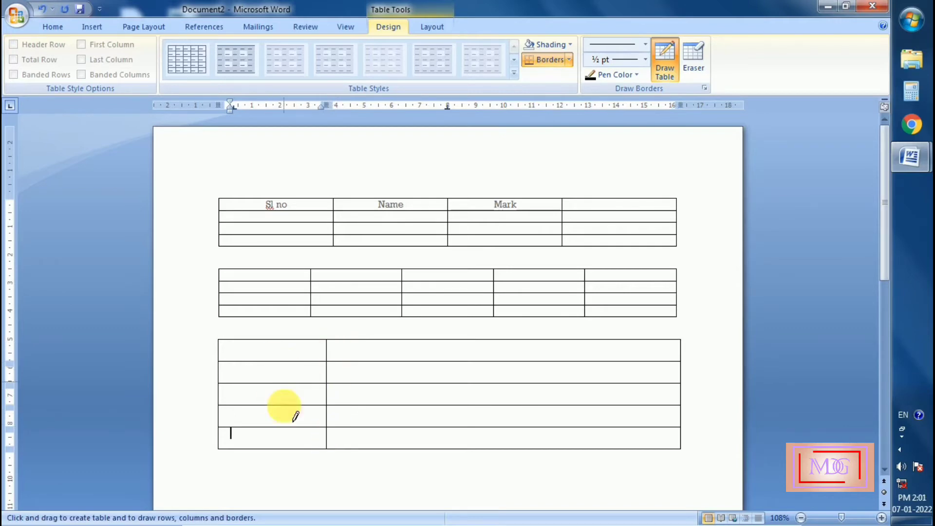
drag(430, 342, 439, 449)
drag(559, 346, 548, 449)
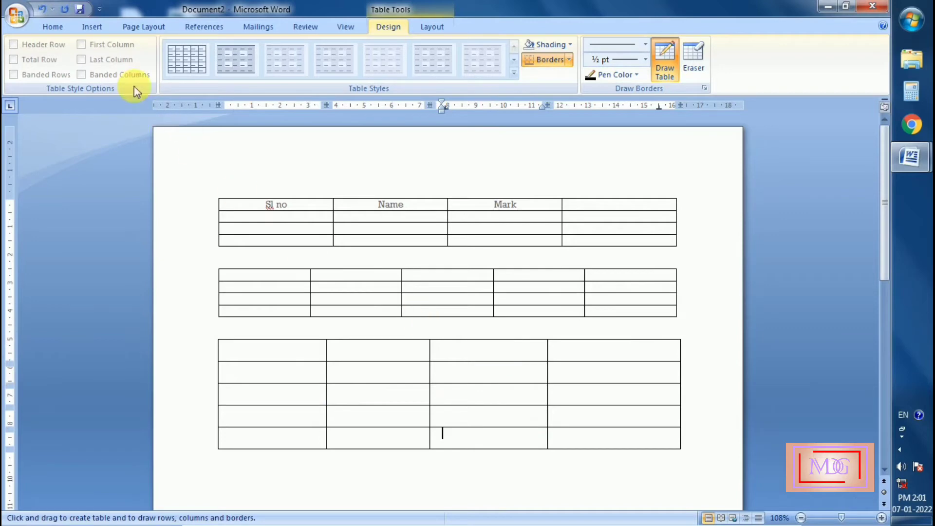
- Leave table drawing mode and enter "Sl no" in the first header cell of the drawn table
click(92, 27)
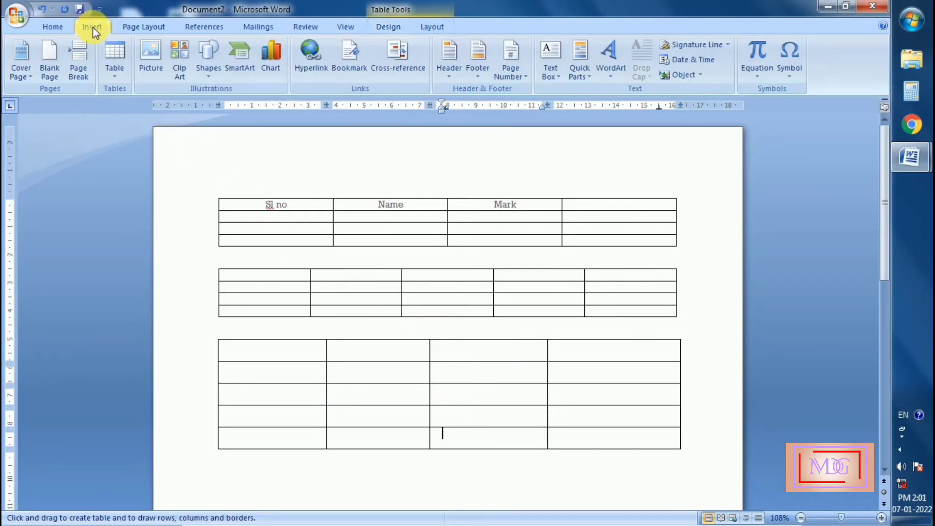
click(115, 77)
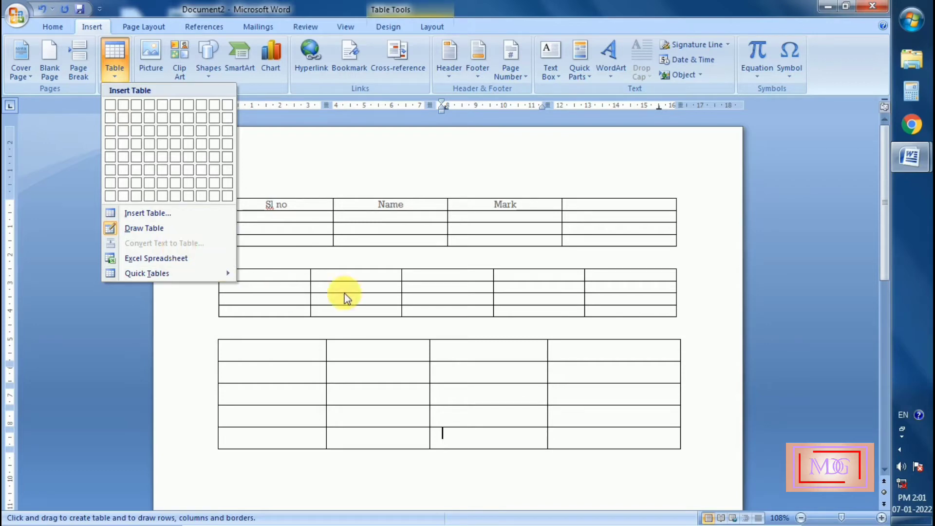
click(281, 385)
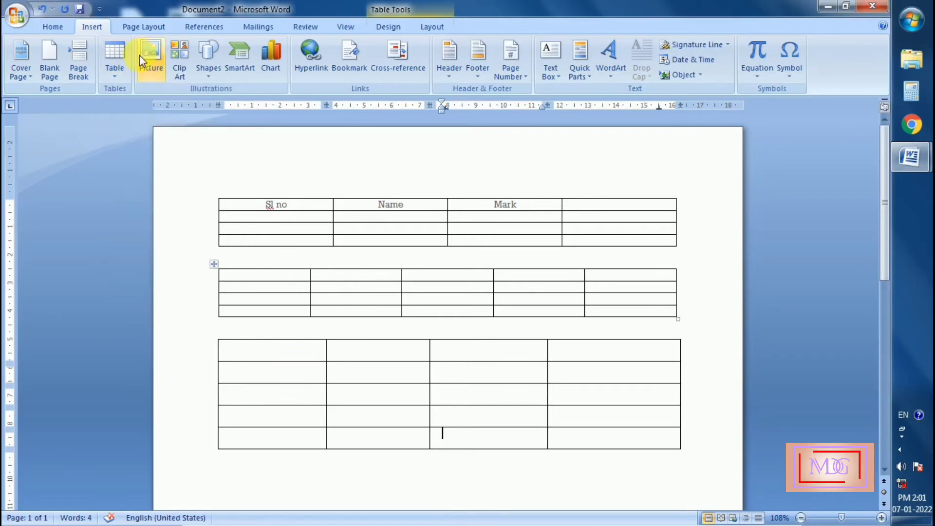
click(118, 69)
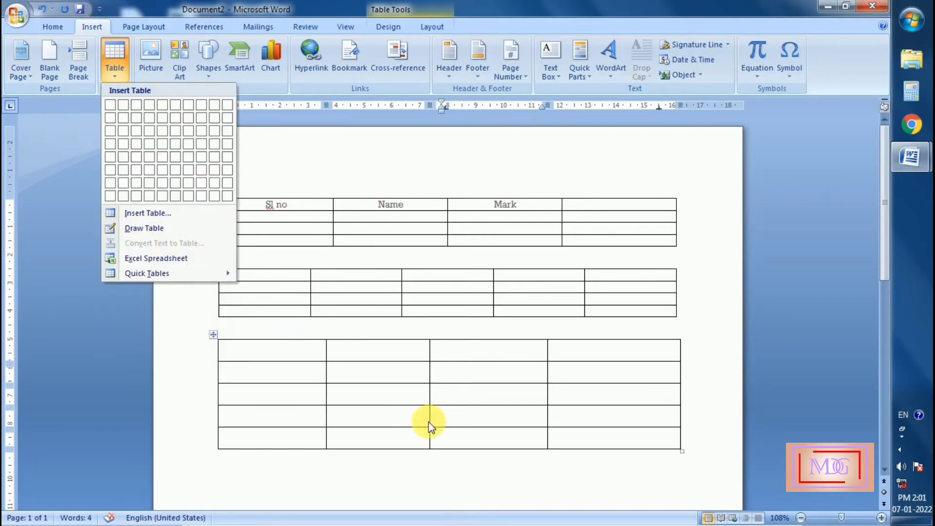
click(276, 357)
click(280, 356)
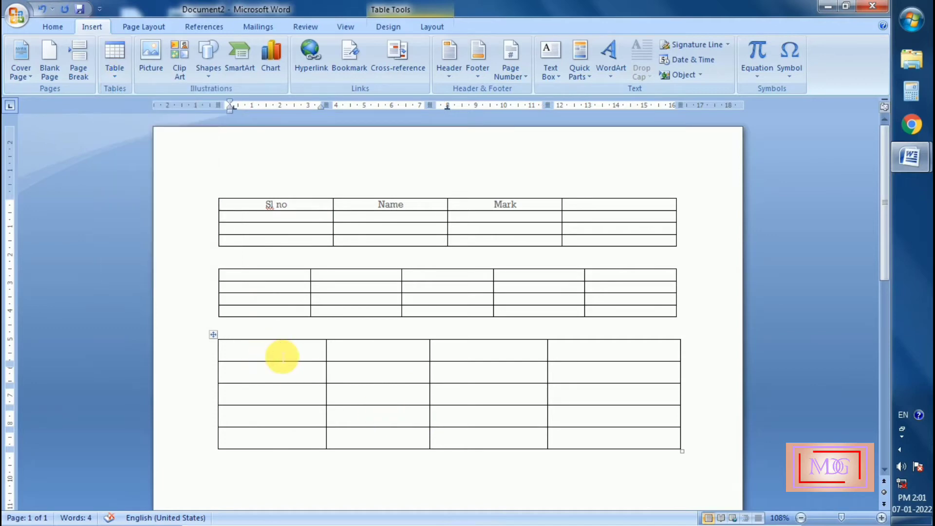
text(Sl no)
- Try adding "Name" and "Mark" to the next two header cells of the drawn table, and undo both entries
key(Tab)
text(Name)
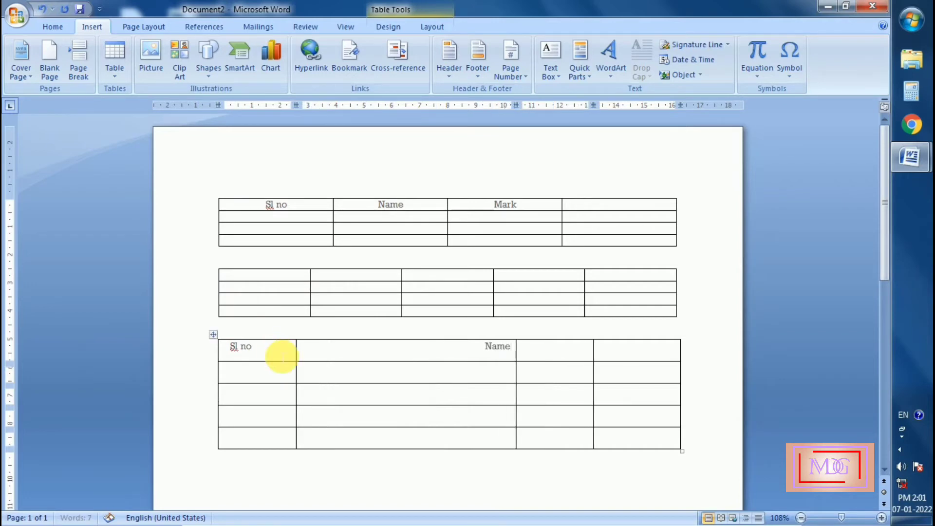
key(Tab)
text(Mark)
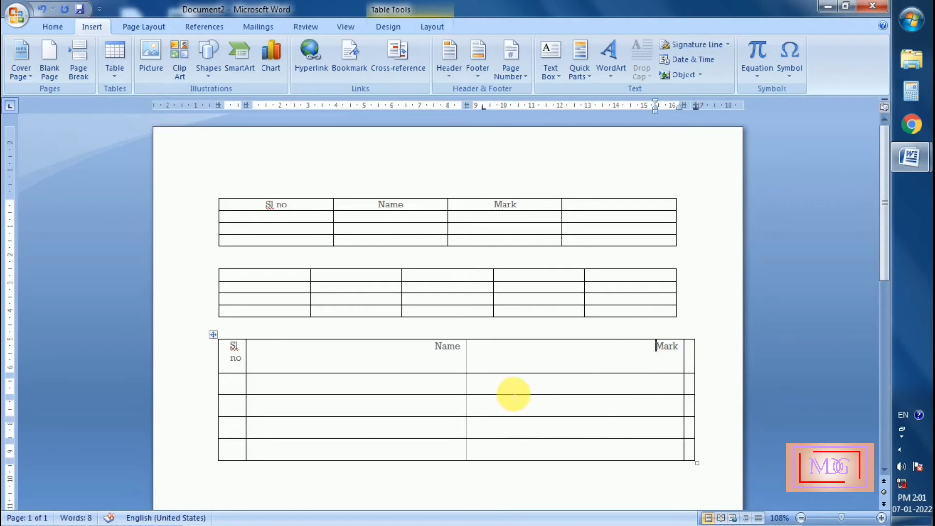
key(ctrl+z)
key(ctrl+z)
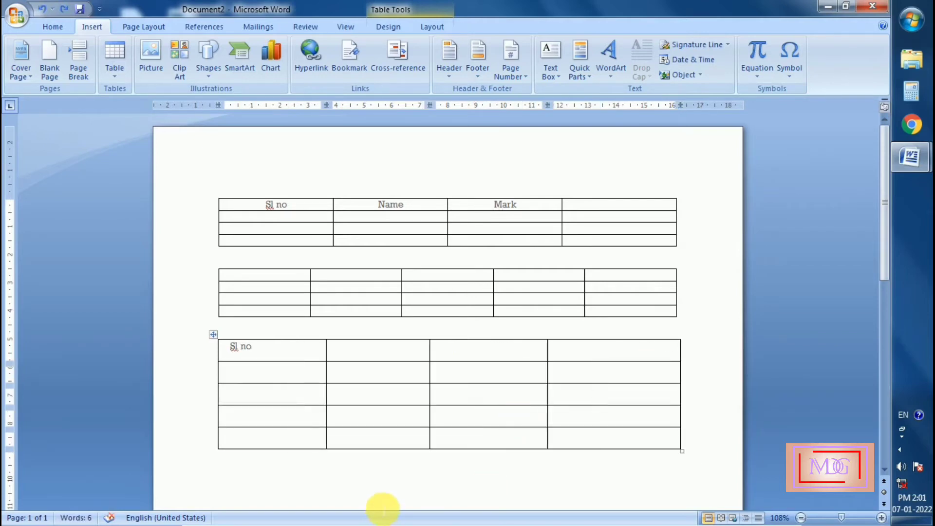
- Enter "Sl no" and "Name", separated by a tab, as plain text on the line below the drawn table
scroll(425, 418, down, 3)
scroll(424, 417, down, 1)
click(287, 356)
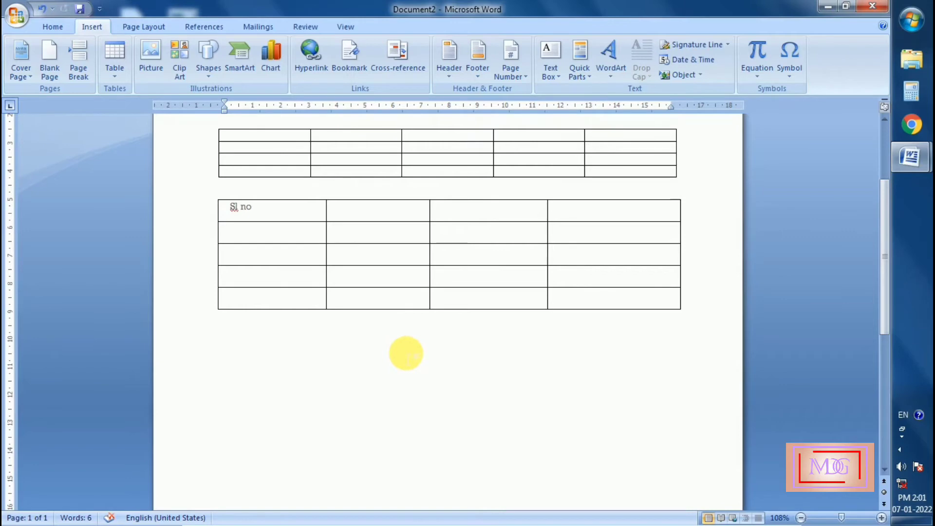
click(115, 73)
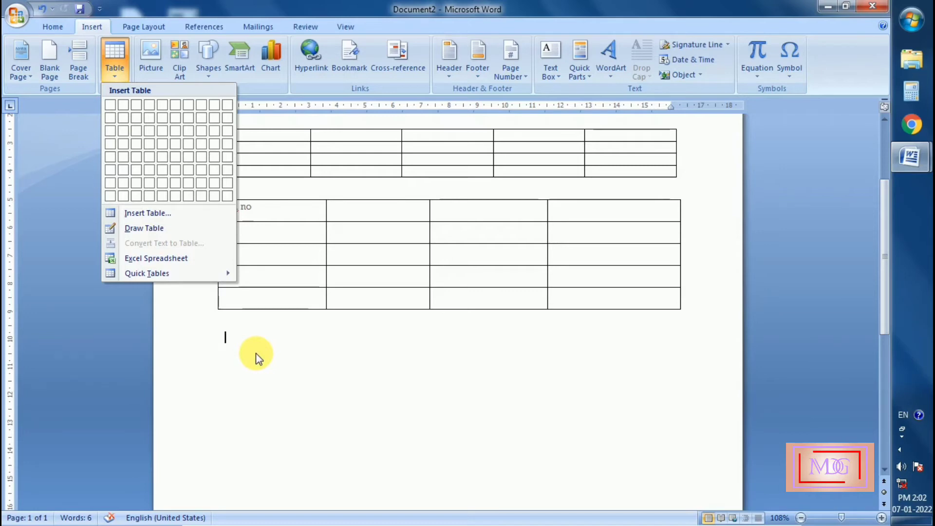
click(234, 343)
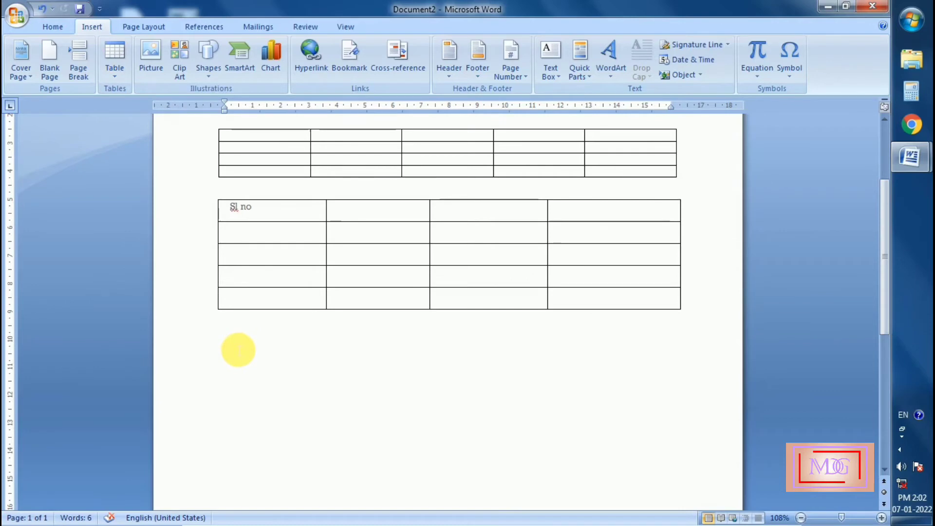
text(Sl nio)
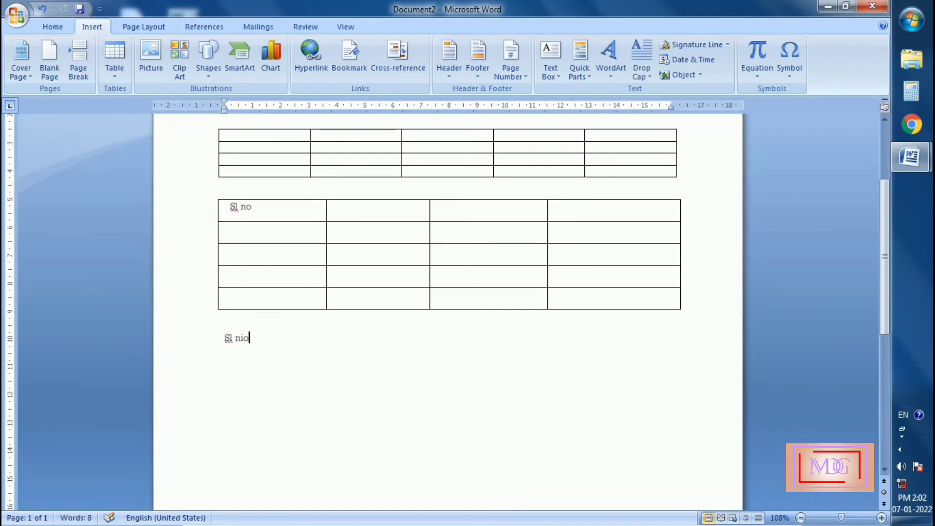
key(BackSpace)
key(BackSpace)
text(o)
key(Tab)
text(Name)
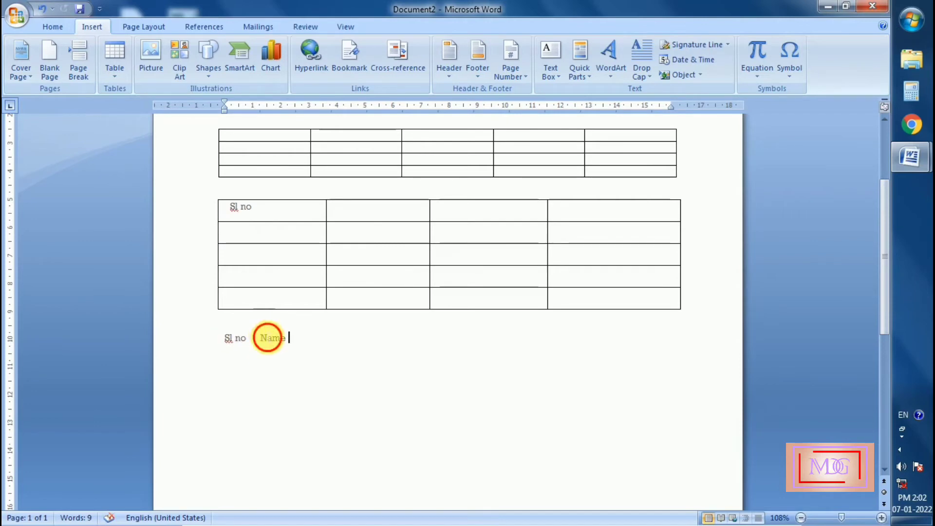
- Replace the tab before "Name" with a single space and append "mark" to the header line
click(265, 337)
key(BackSpace)
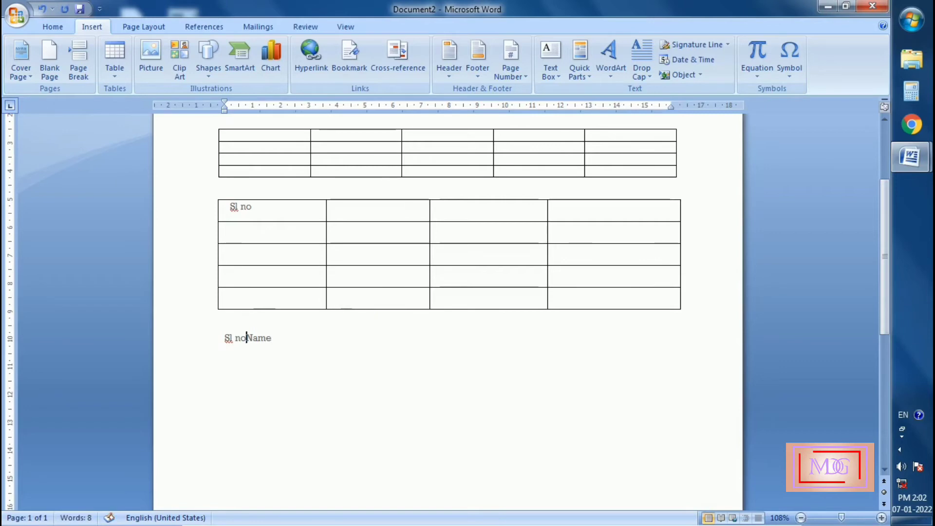
key(Right)
key(Right)
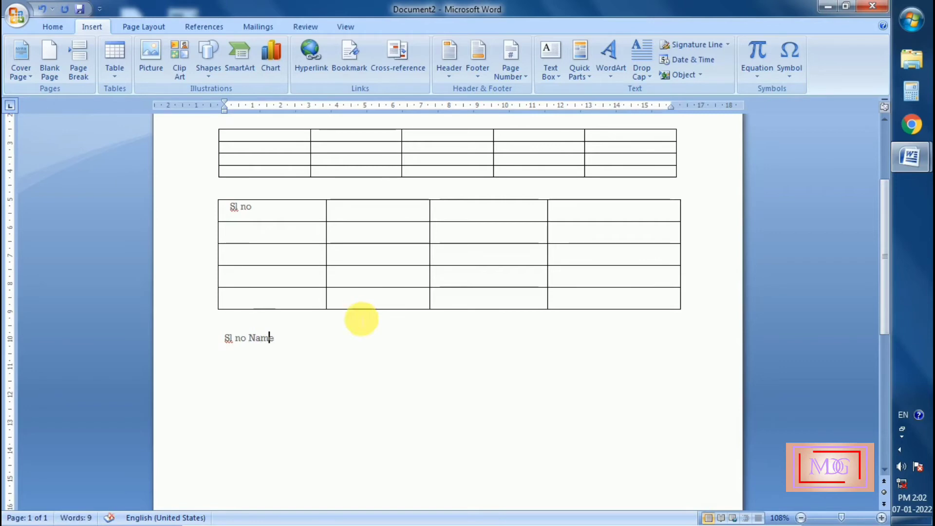
key(Right)
key(Right)
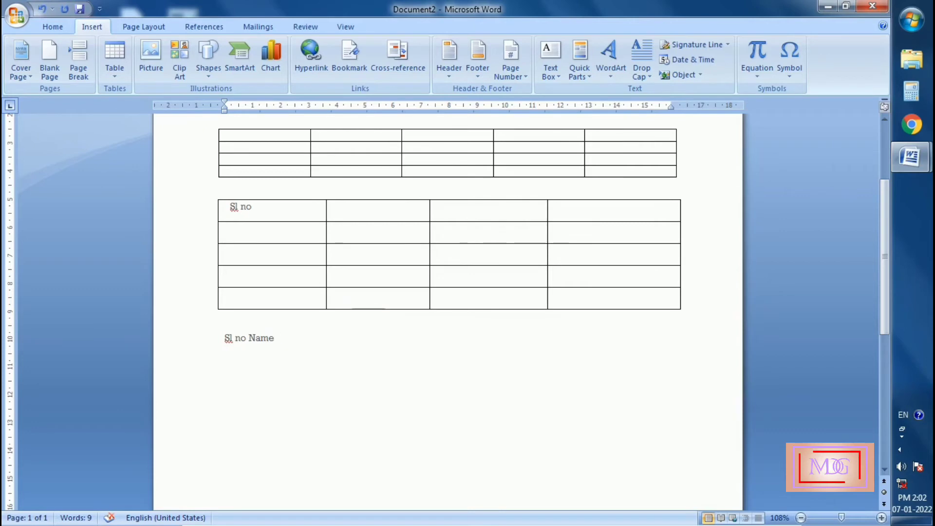
text(mark)
key(Return)
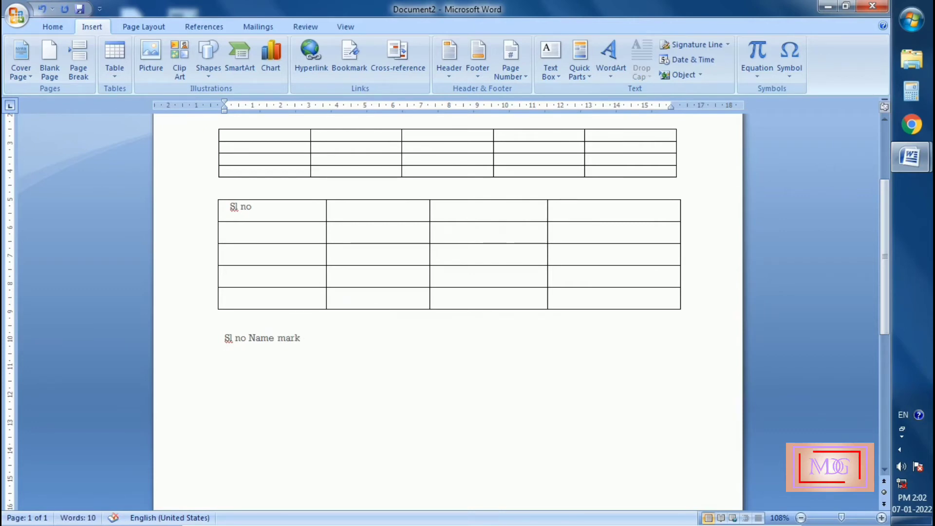
- Enter the space-separated lines "1 a 360", "2 b 200" and "3 c 400" below the header line
text(1)
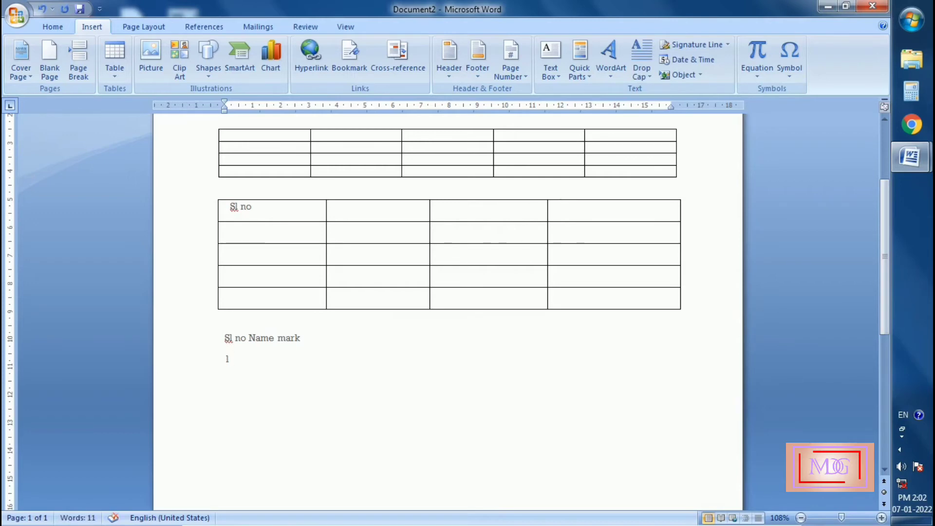
text( a)
key(Tab)
text(360)
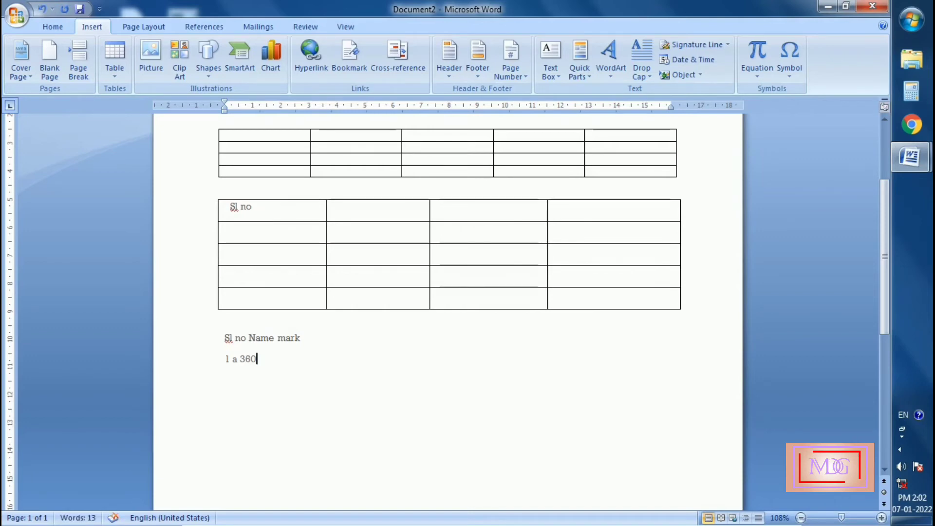
key(Return)
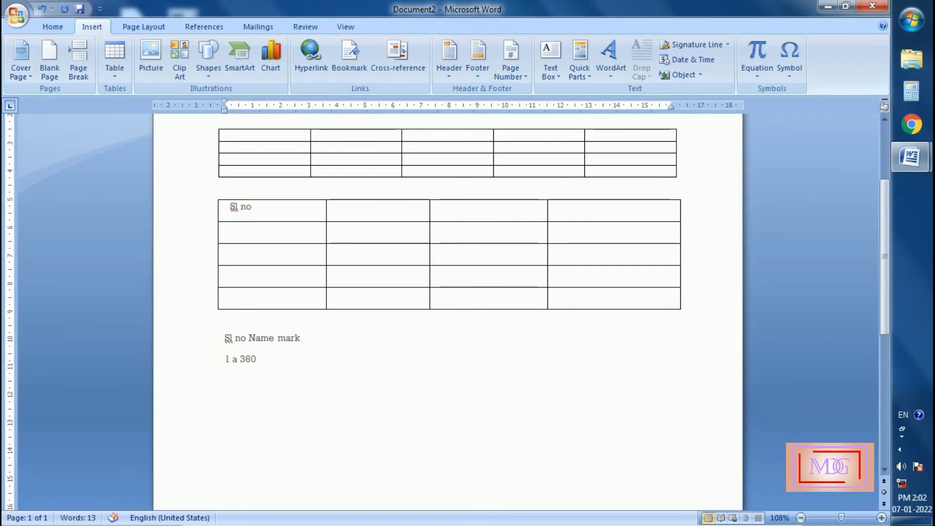
text(2)
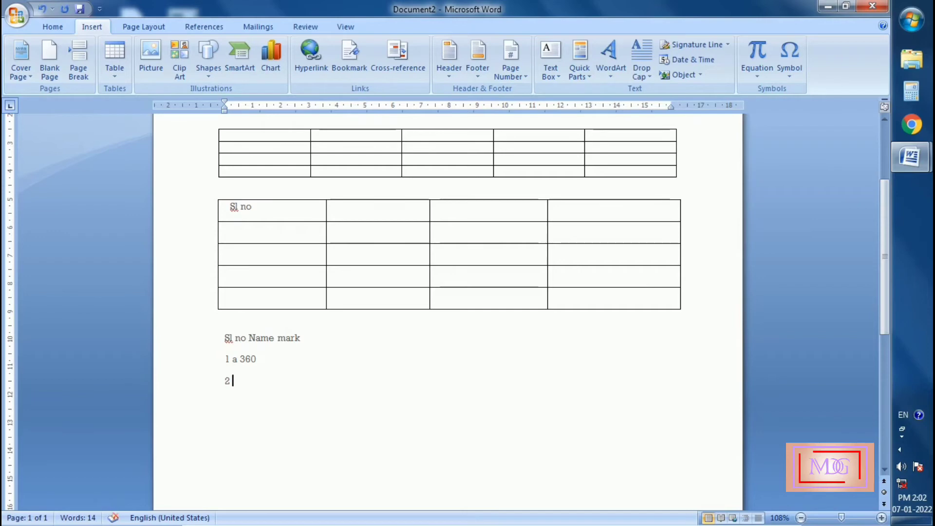
text( b)
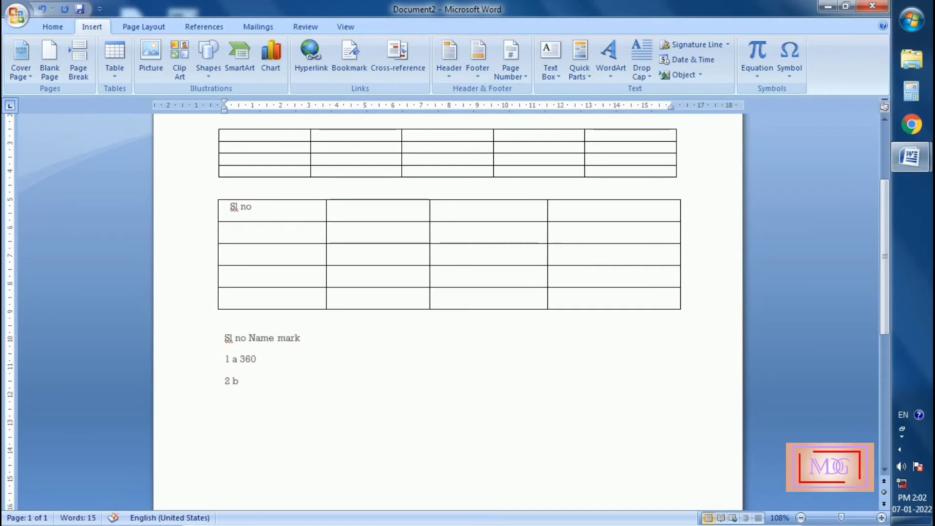
text( 200)
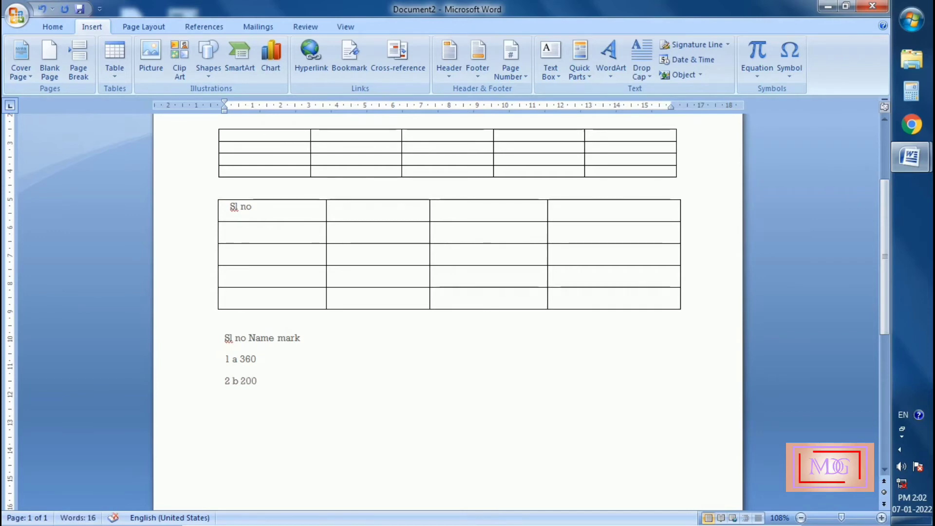
key(Return)
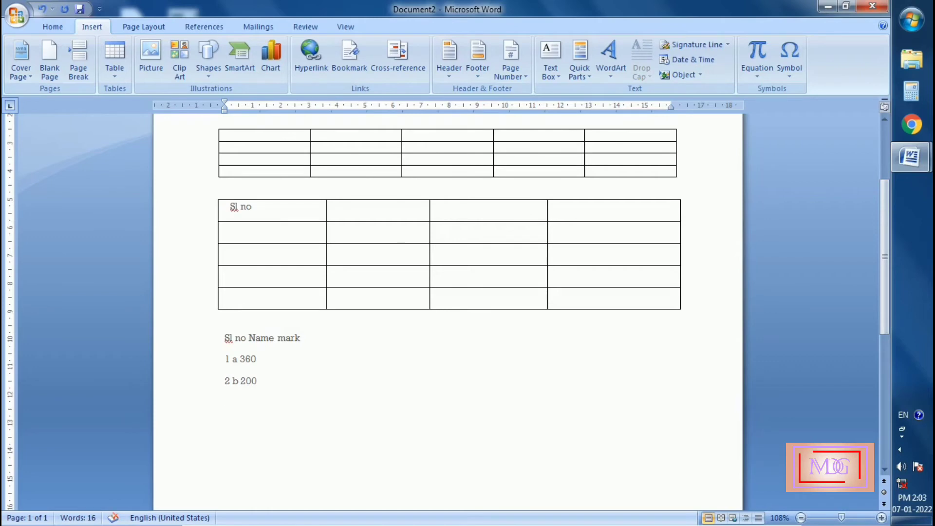
text(3 c)
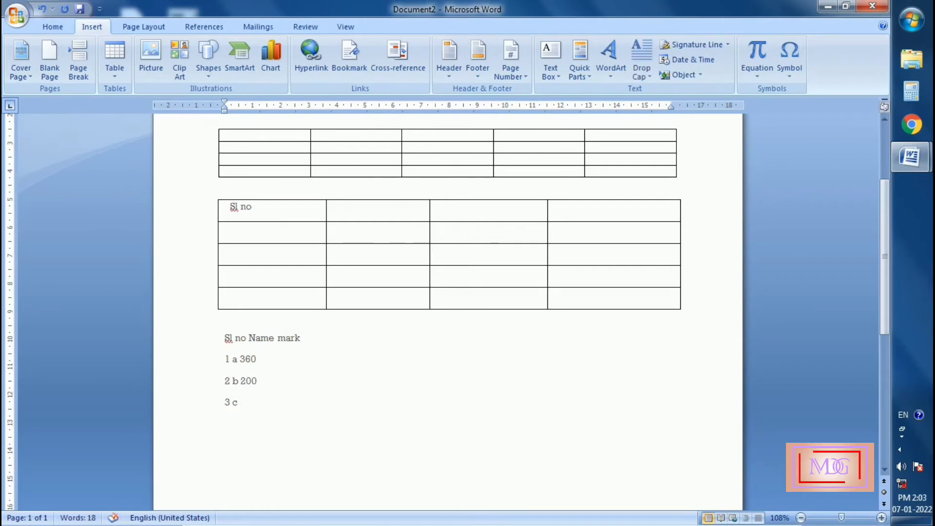
text( 4)
- Remove the space inside "Sl no" in the typed header line so it reads "Slno"
key(Up)
key(Up)
key(Up)
key(Left)
key(Left)
key(Left)
key(BackSpace)
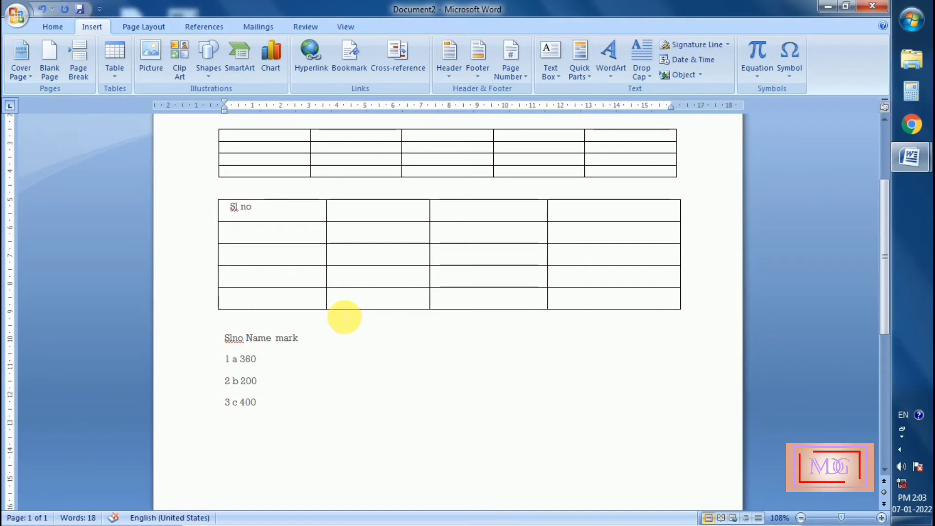
- Convert the four typed lines into a three-column table separated at spaces, dismissing the Windows color scheme prompt without changing the scheme
click(227, 340)
drag(231, 351, 272, 411)
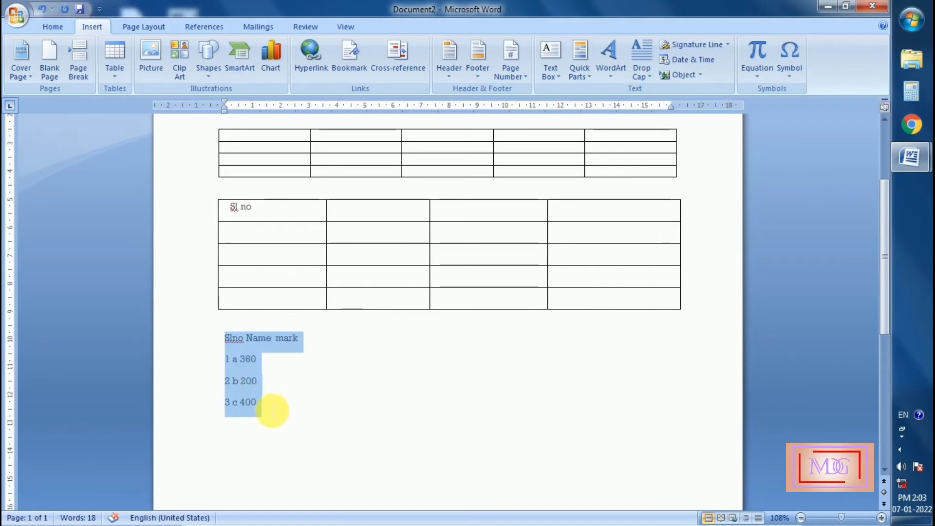
click(114, 71)
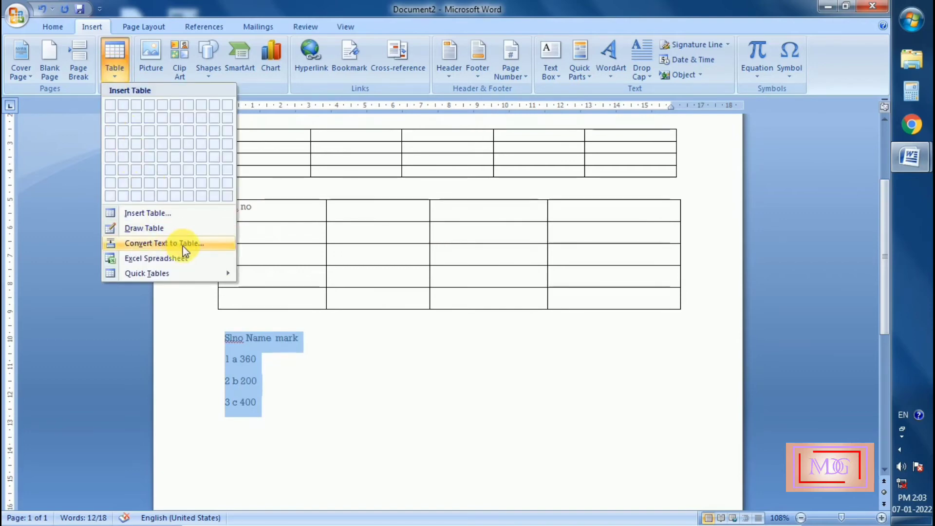
click(211, 245)
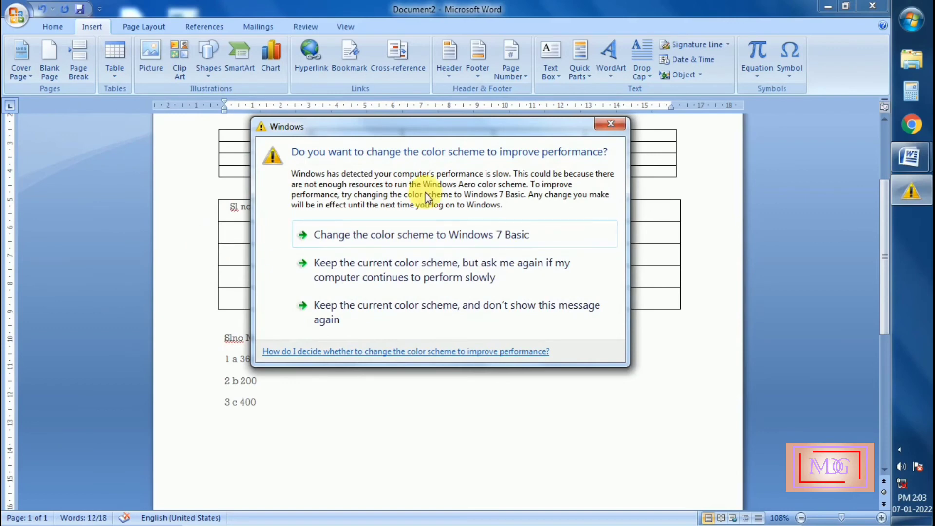
click(611, 123)
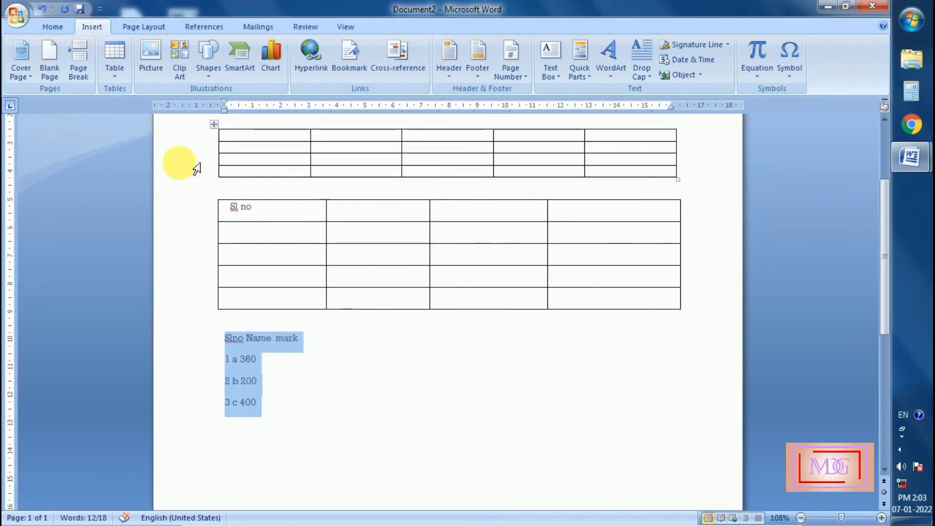
click(118, 80)
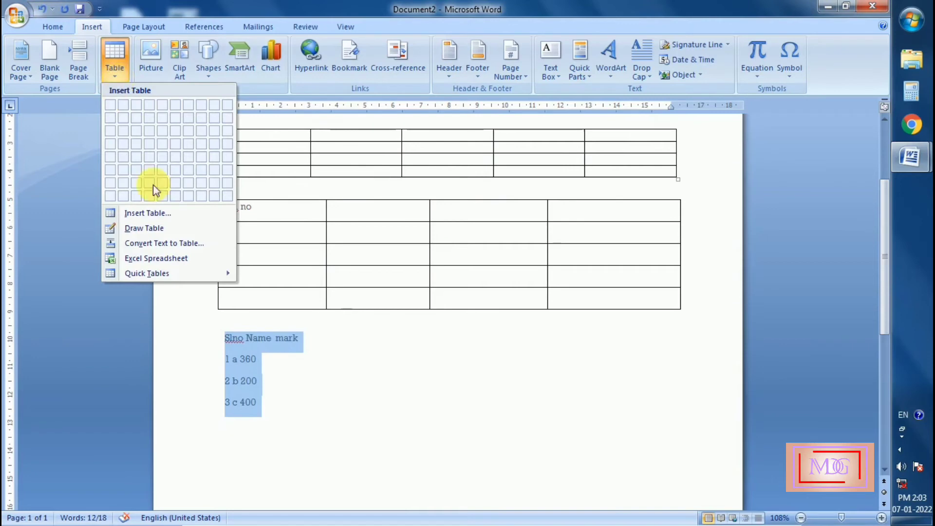
click(193, 243)
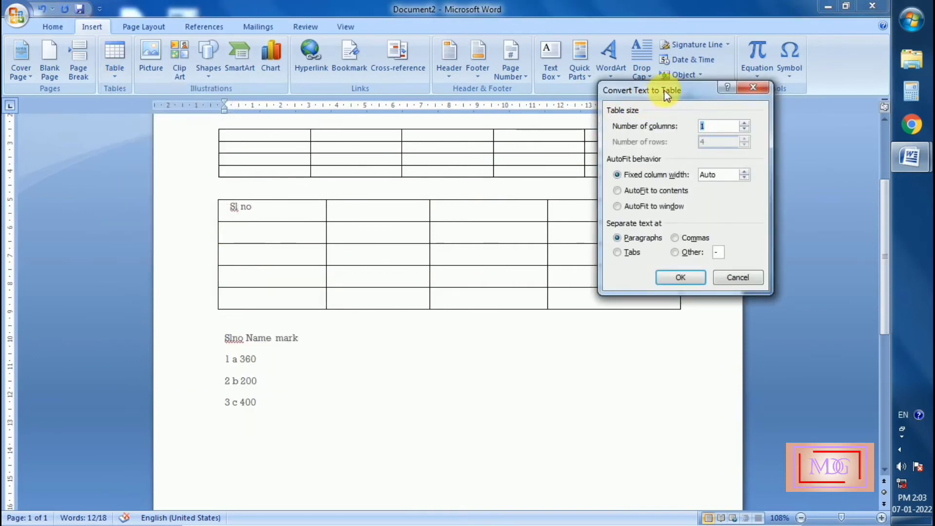
drag(676, 93, 677, 194)
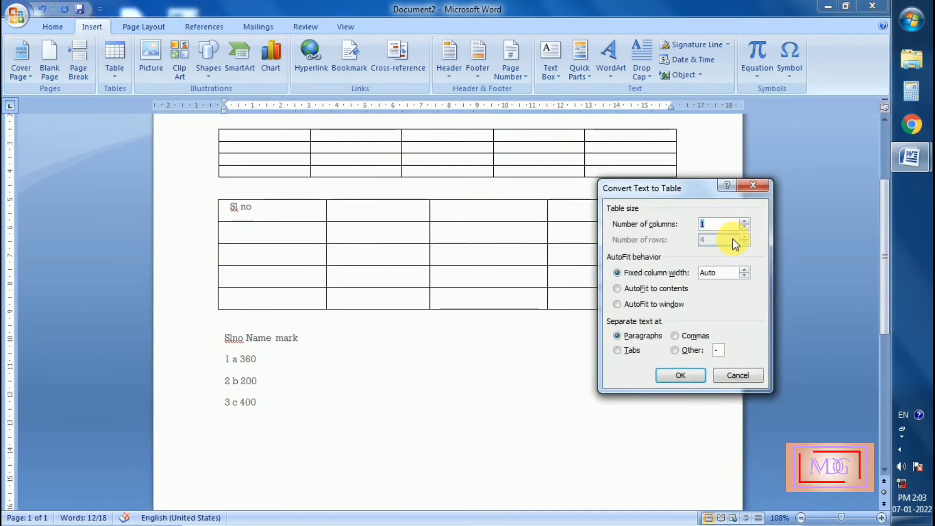
click(745, 222)
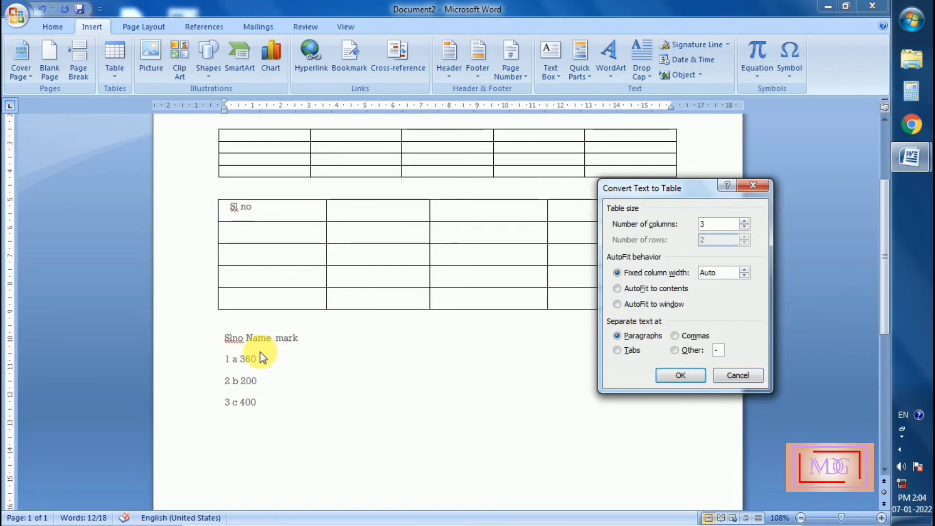
click(718, 351)
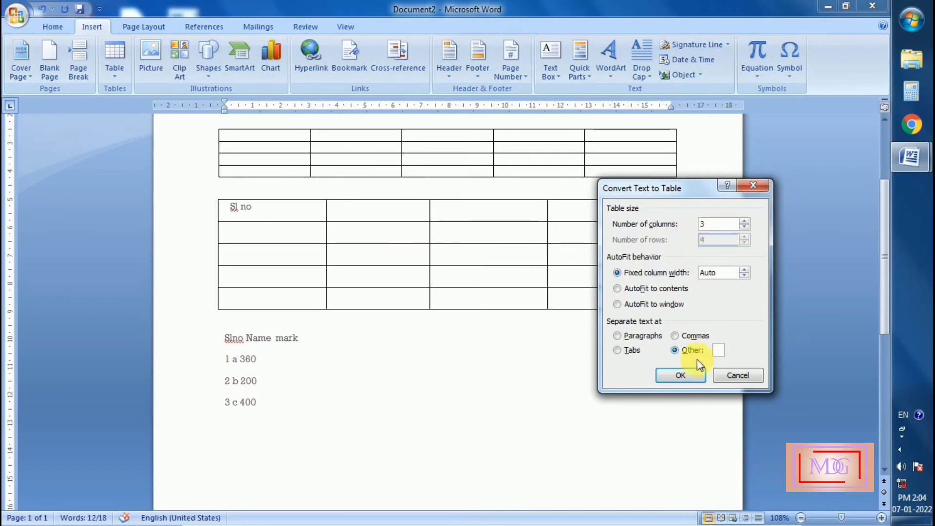
click(688, 378)
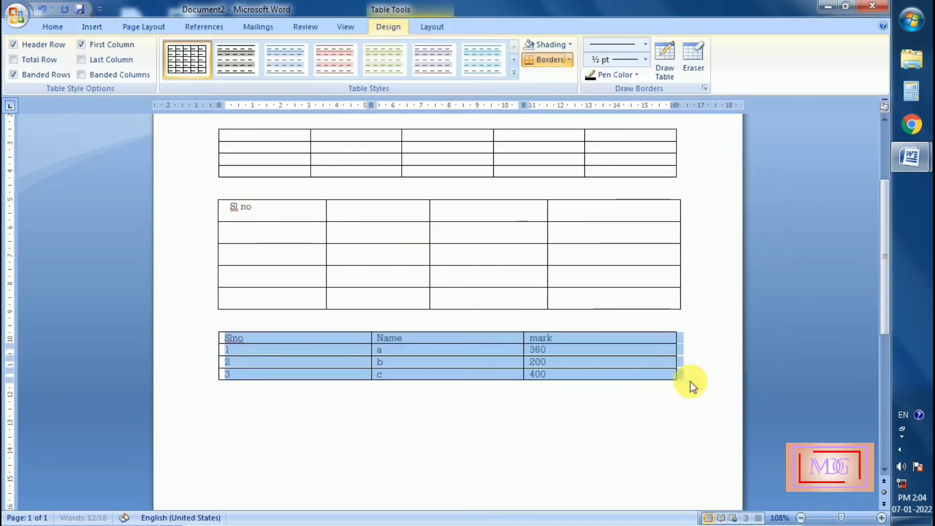
- Insert an Excel spreadsheet on a new line below the table converted from text
click(524, 414)
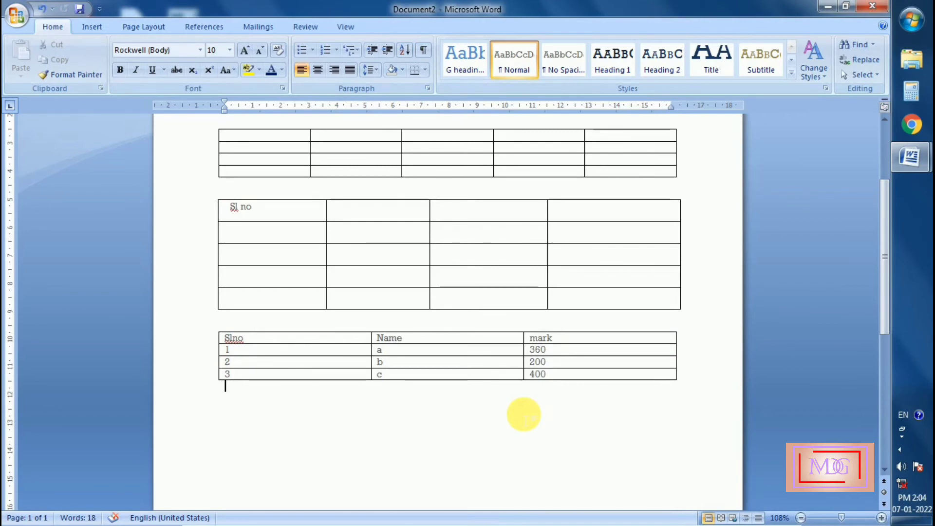
click(92, 27)
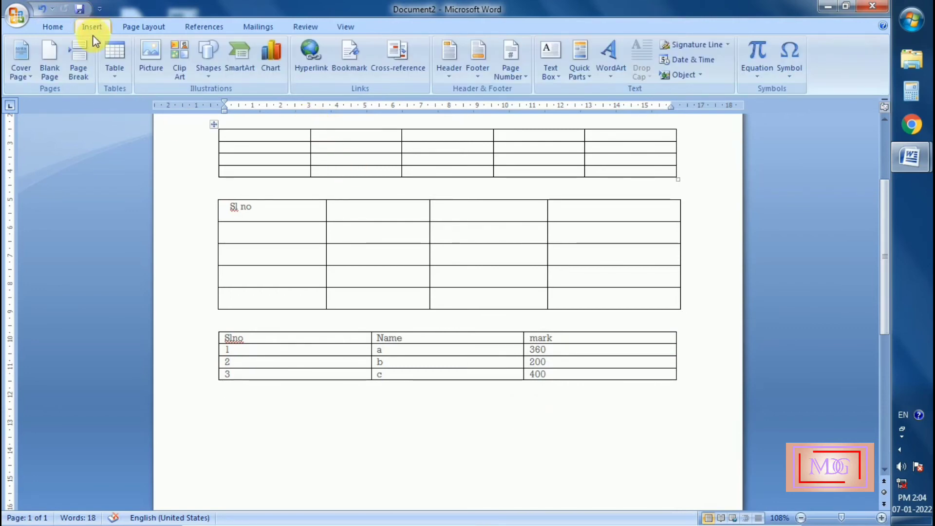
click(118, 77)
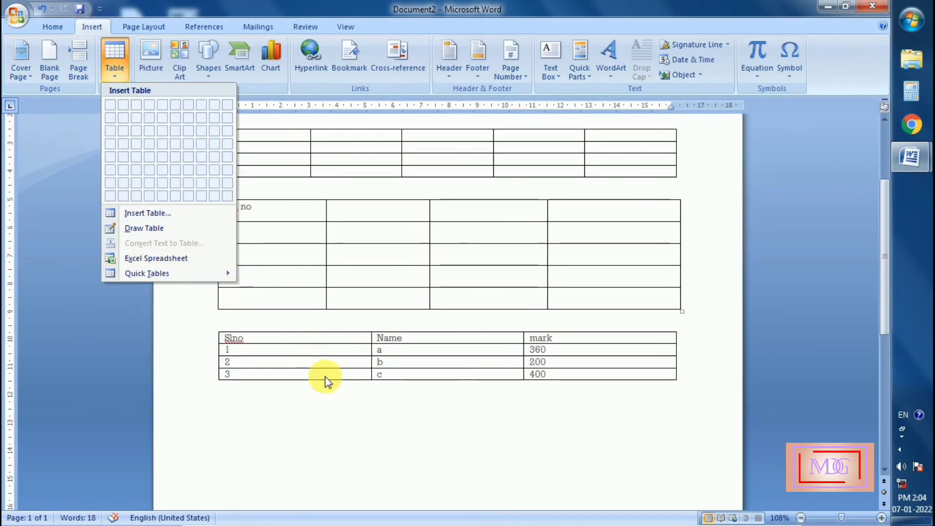
click(349, 407)
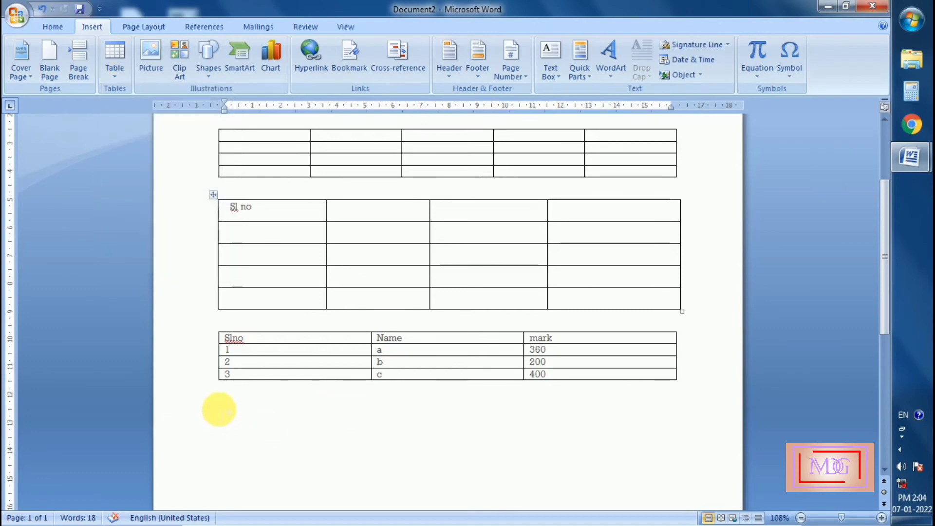
click(121, 75)
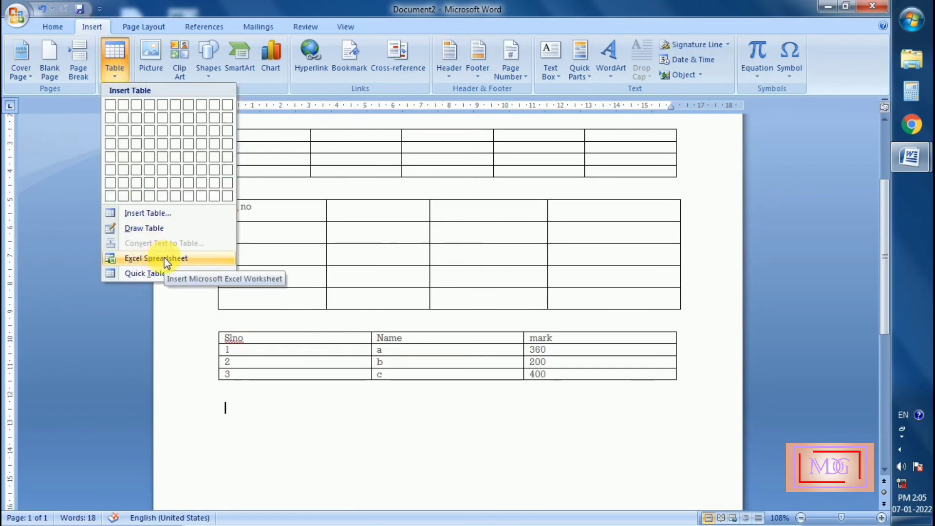
click(166, 259)
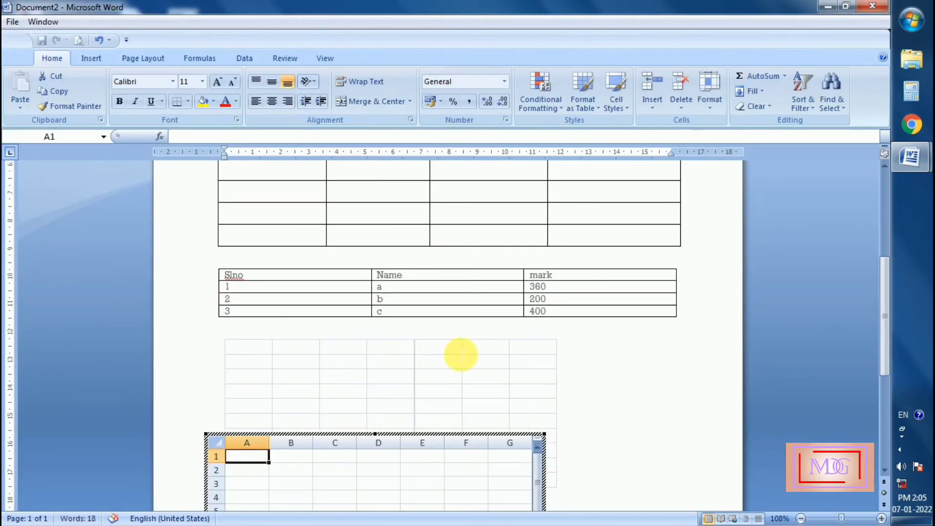
- Enter the headers "sl no", "naem" and "mark" in cells A1 to C1 of the embedded spreadsheet
scroll(491, 331, down, 4)
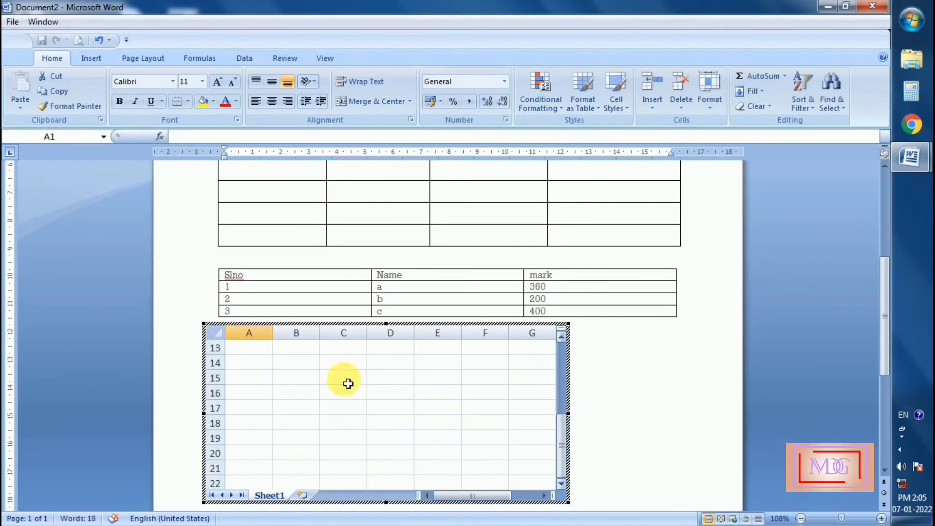
scroll(396, 374, up, 4)
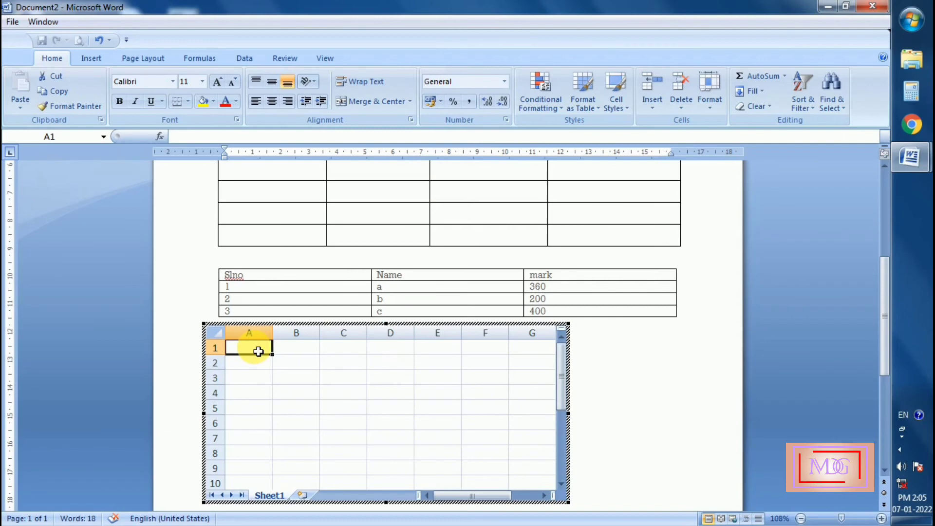
text(sl no)
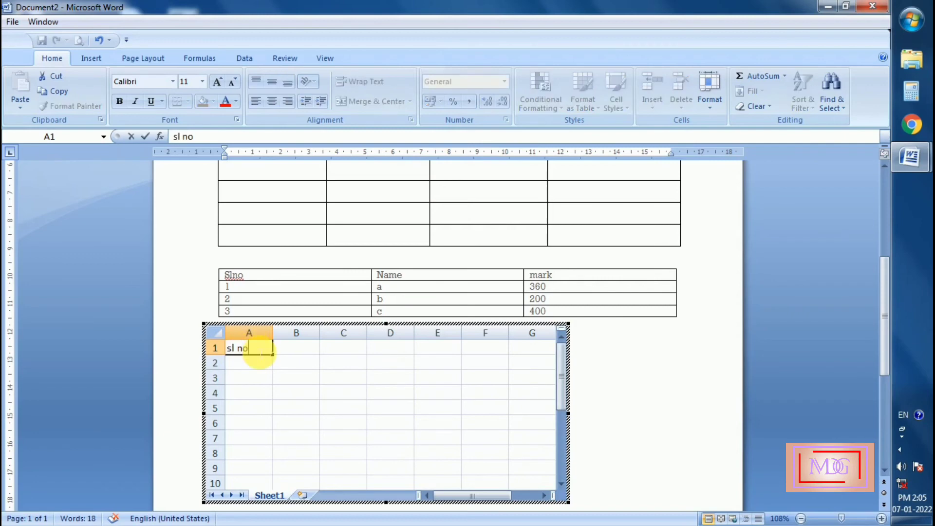
key(Tab)
text(naem)
key(Tab)
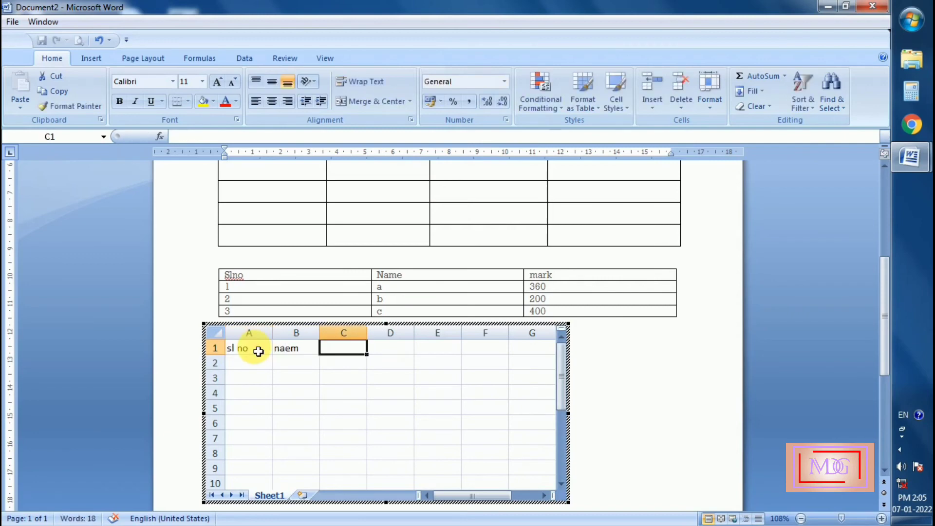
text(mark)
key(Return)
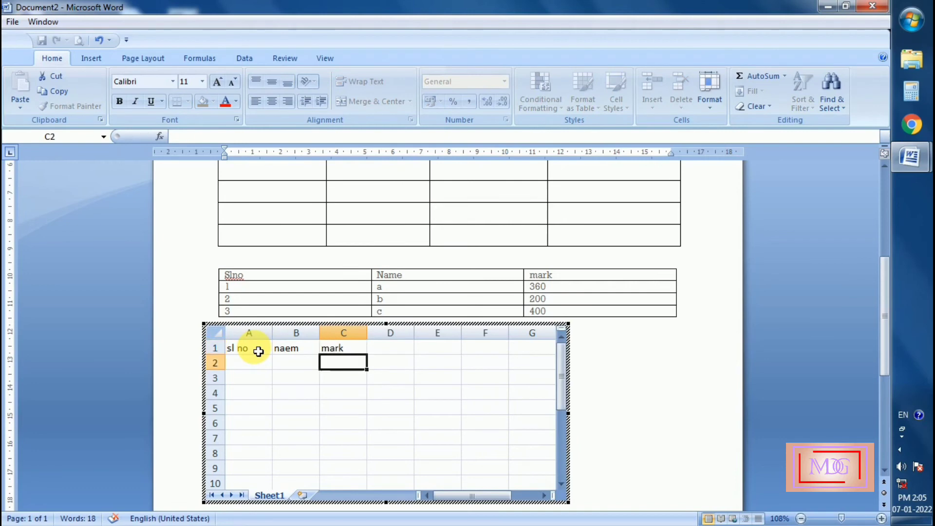
- Fill row 2 of the embedded spreadsheet with 1, "a" and 360 in columns A to C
text(1)
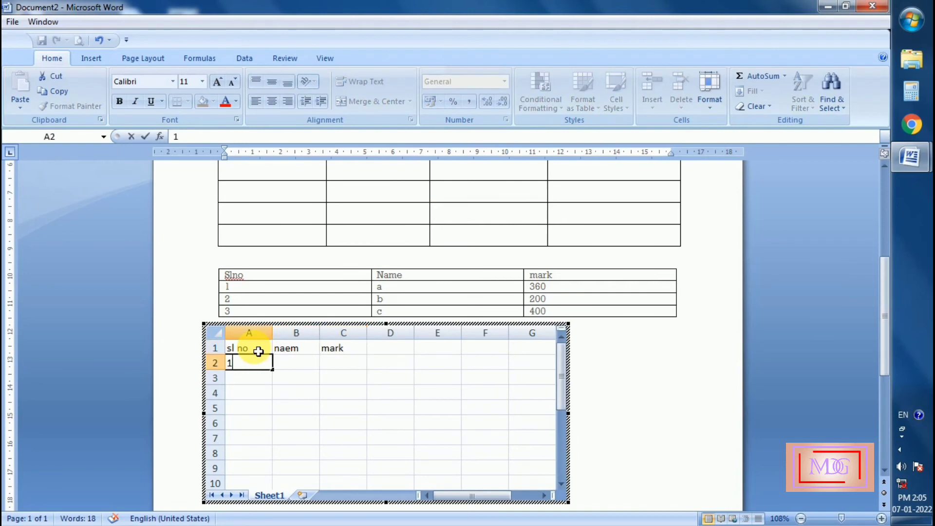
key(Tab)
text(a)
key(Tab)
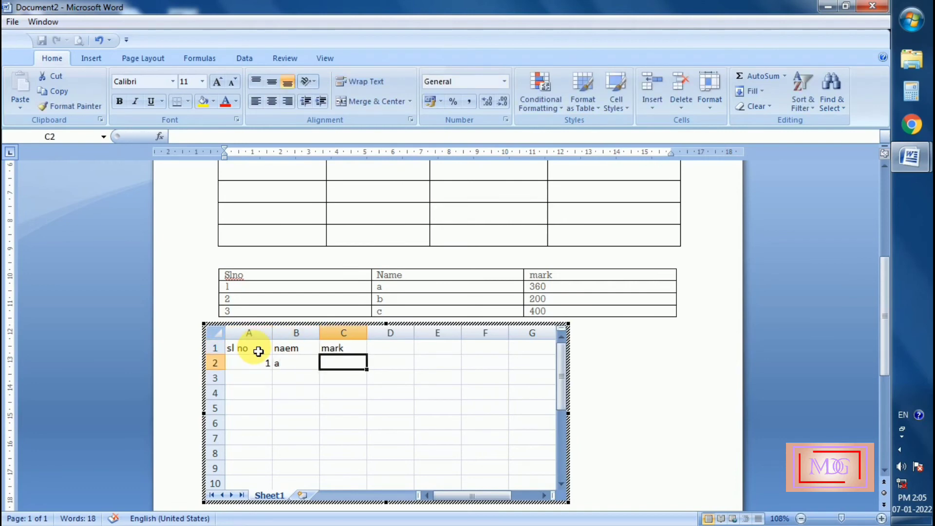
text(360)
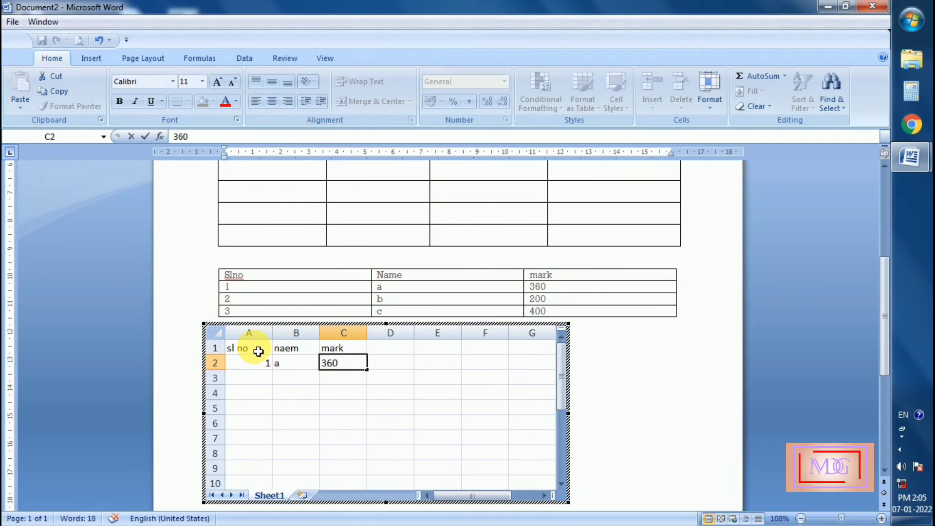
key(Return)
- Fill row 3 of the embedded spreadsheet with 2, "b" and 200 in columns A to C
text(2)
key(Tab)
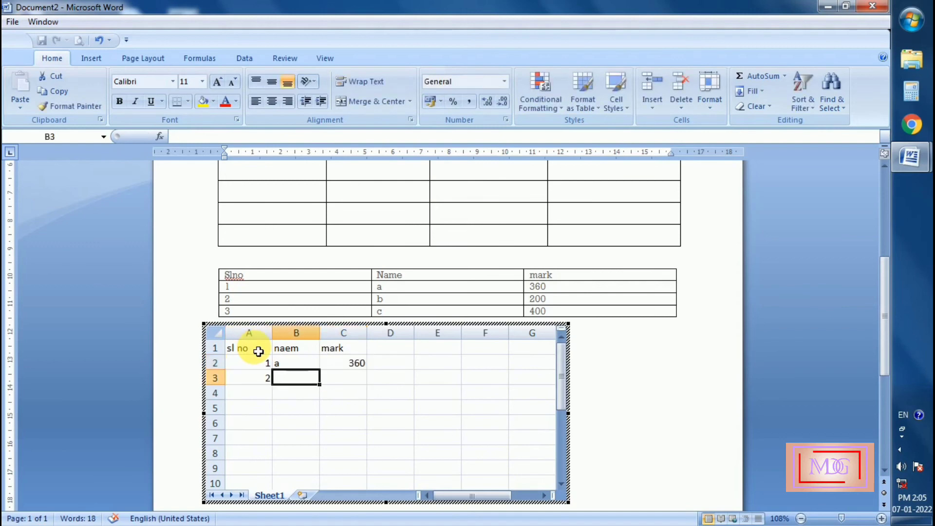
text(b)
key(Tab)
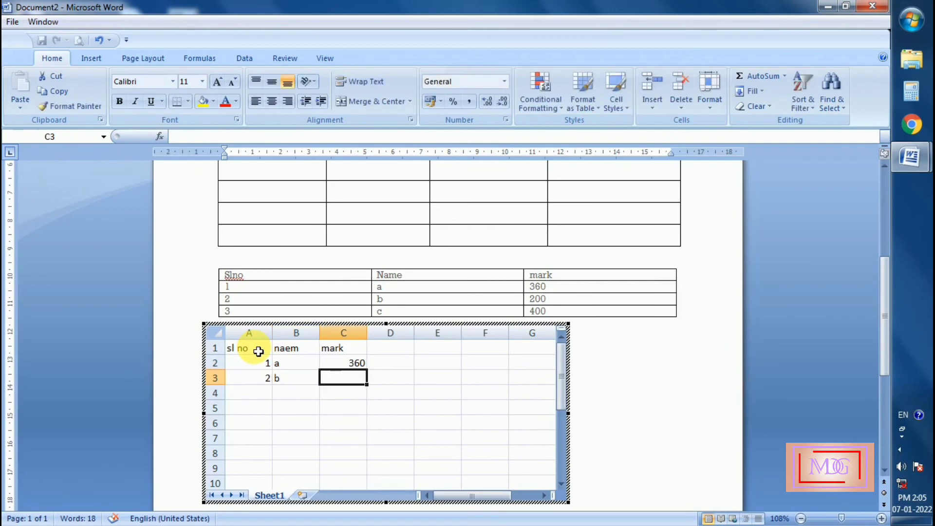
text(200)
key(Tab)
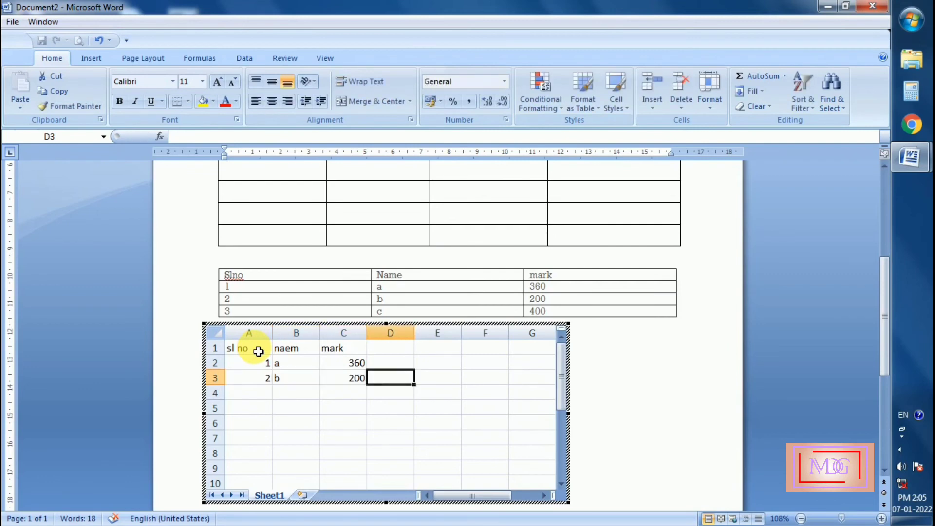
- Enter 3 in cell A4 and "c 4000" in cell B4 of the embedded spreadsheet
key(Return)
key(Left)
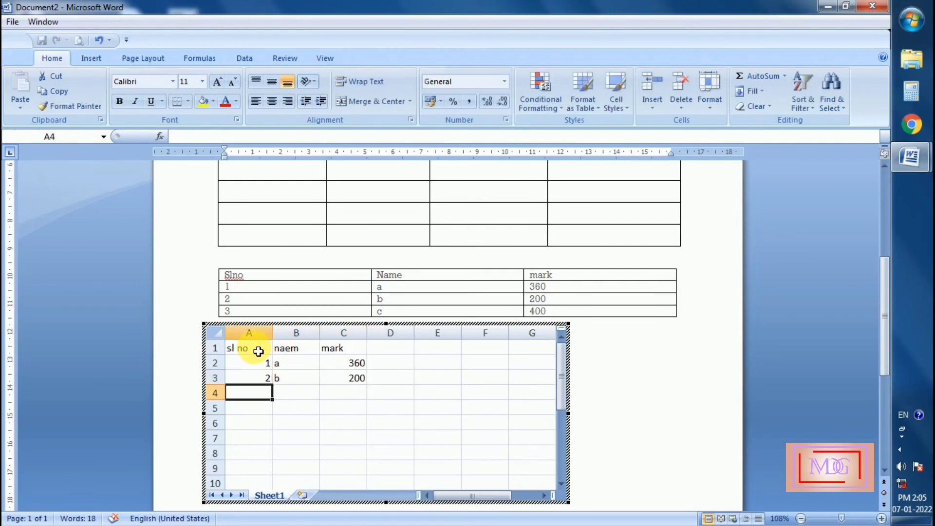
text(3)
key(Tab)
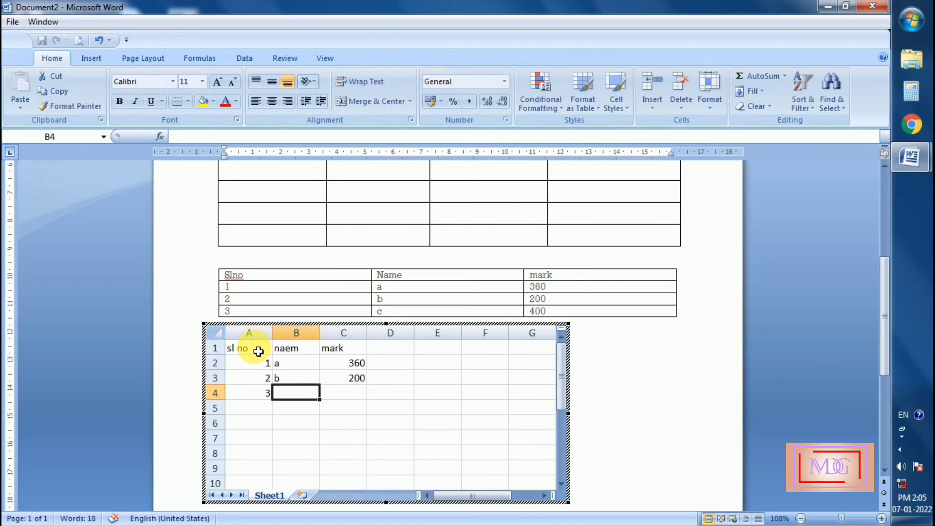
text(c 4000)
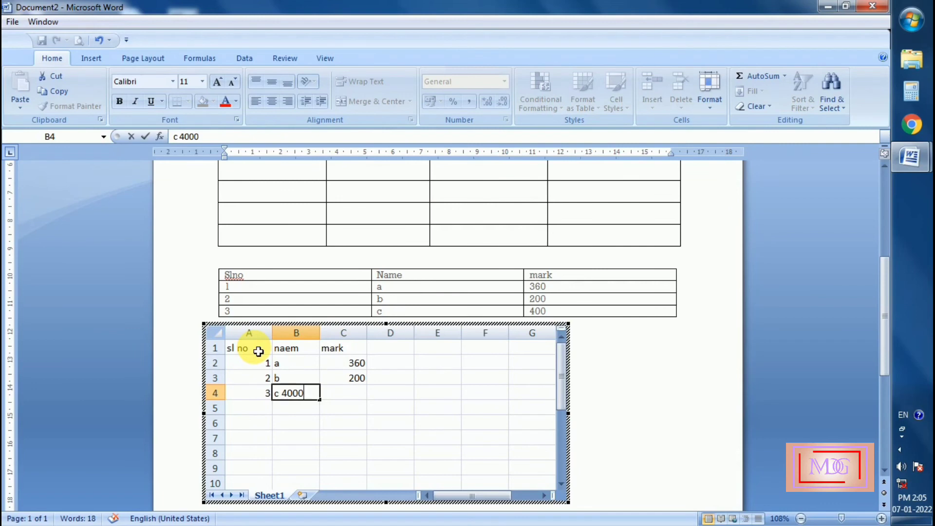
- Replace the entry in B4 with "c", enter 400 in C4 and return to the Word document
key(Left)
key(Right)
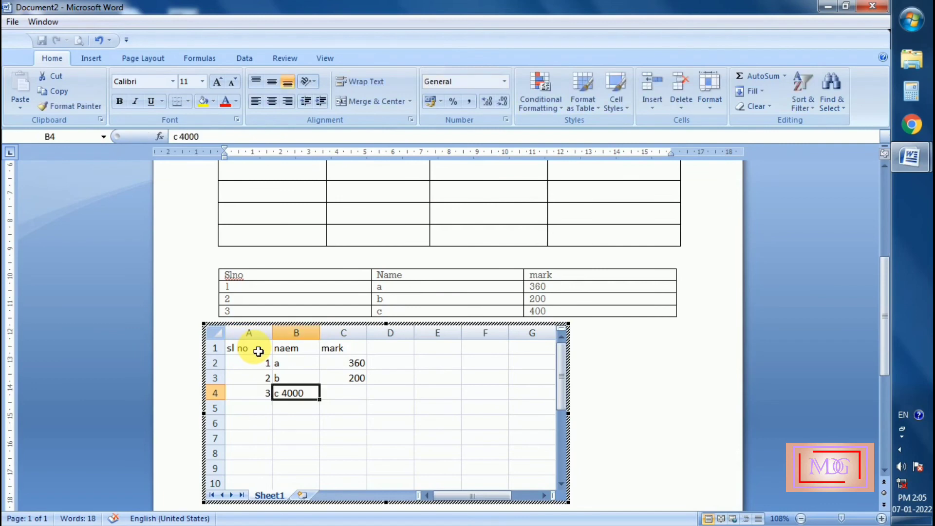
text(c)
key(Right)
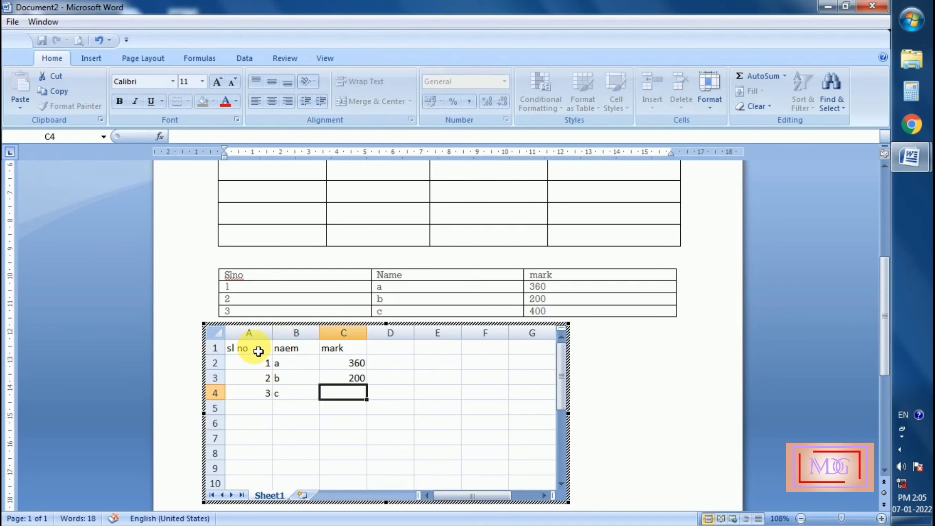
text(400)
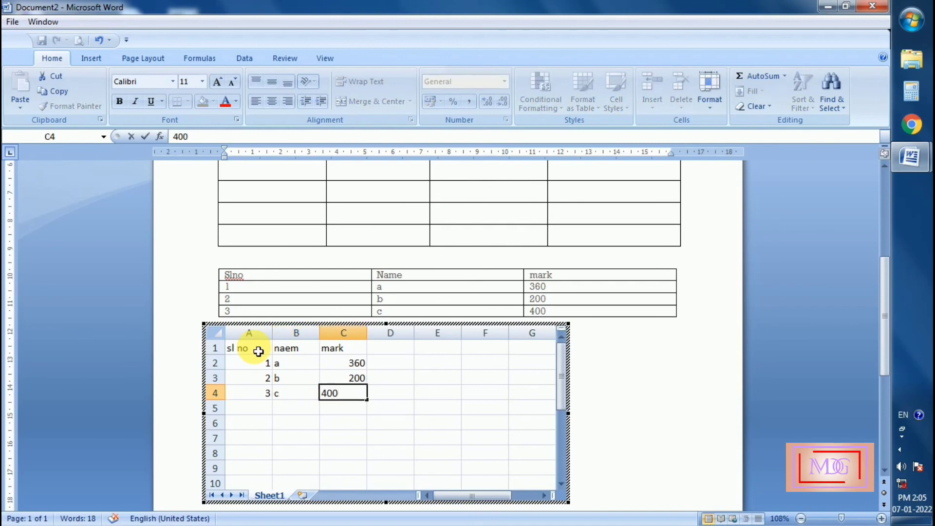
key(Return)
key(Up)
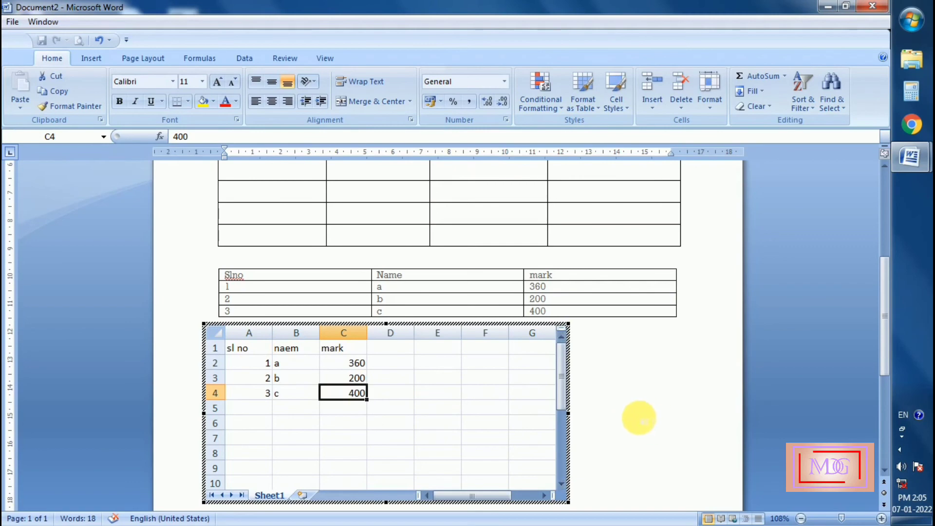
click(646, 410)
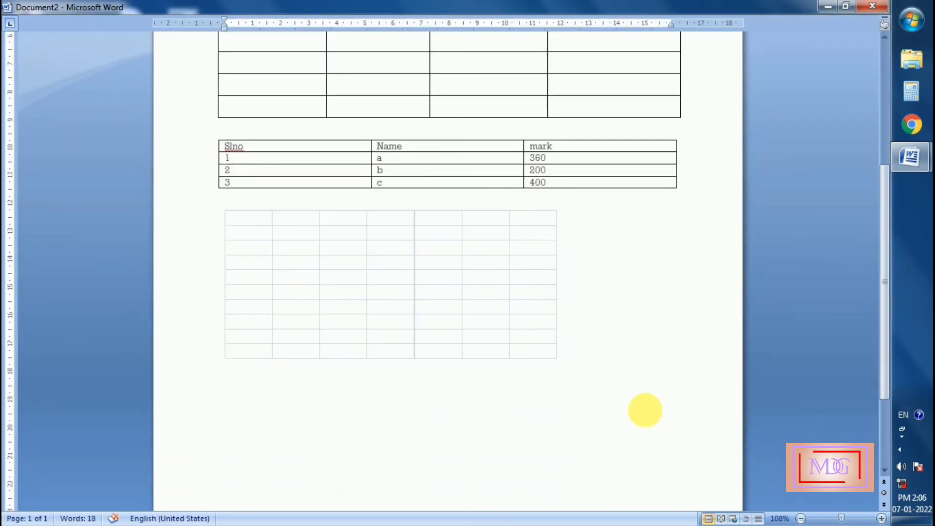
- Shrink the embedded spreadsheet's visible area to columns A to C and rows 1 to 4, and return to the document
scroll(630, 359, down, 3)
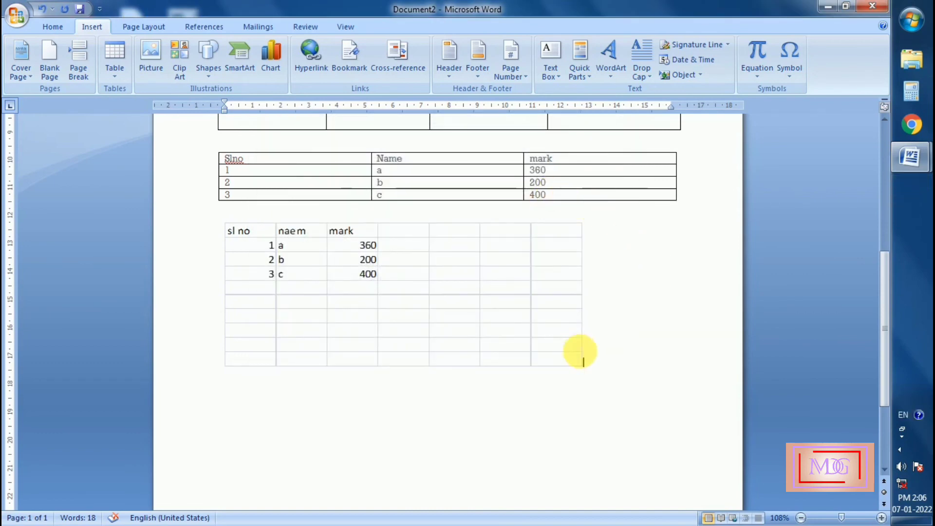
click(571, 347)
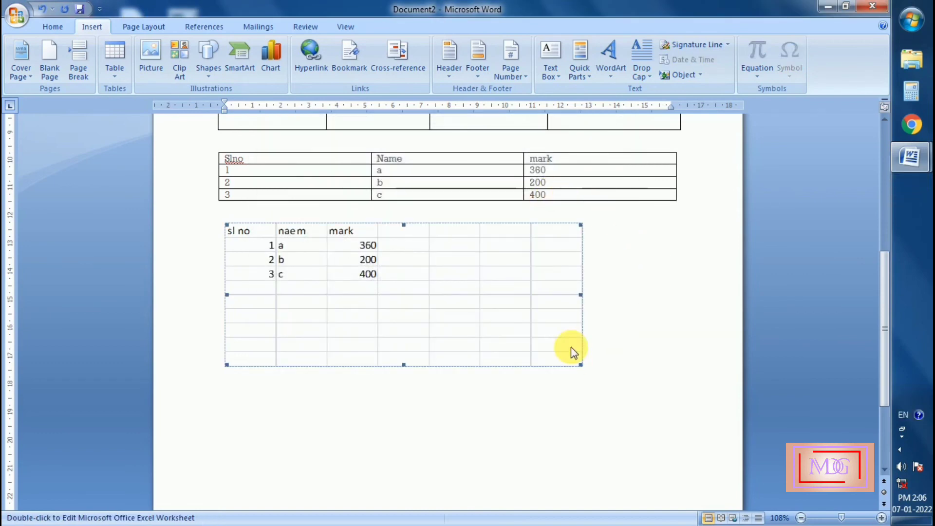
double_click(443, 274)
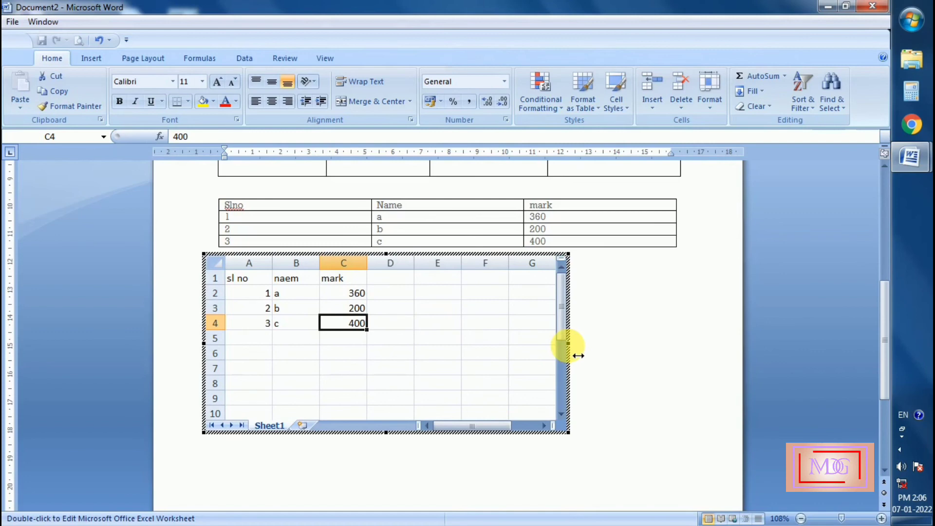
drag(579, 355, 388, 354)
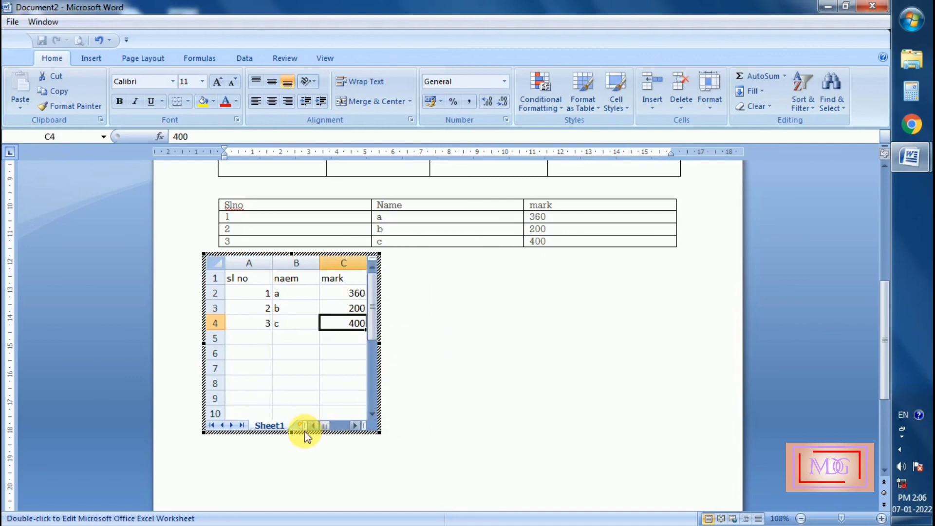
mouse_move(303, 442)
mouse_down()
mouse_move(306, 366)
mouse_move(291, 341)
mouse_up()
click(453, 376)
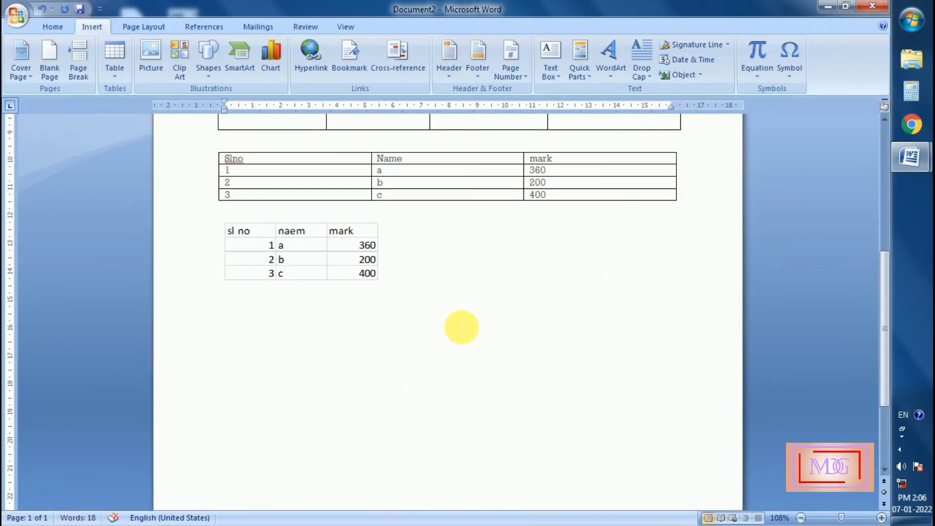
- Browse the built-in Quick Tables gallery from the calendars to the subheaded tables and close it without inserting one
click(294, 250)
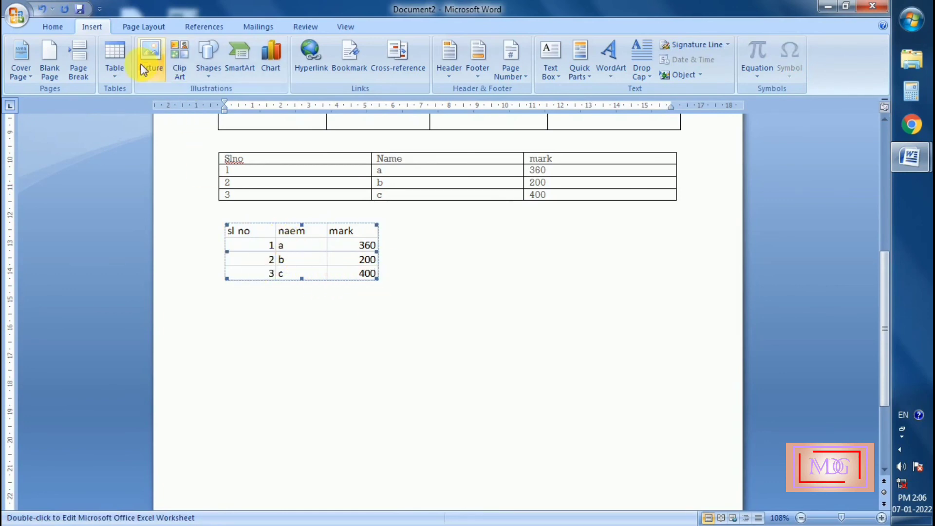
click(117, 73)
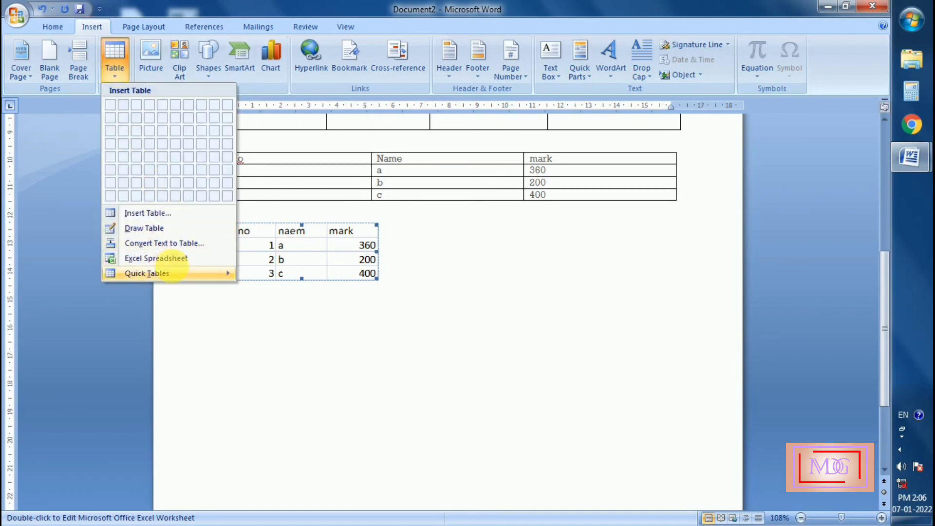
click(168, 259)
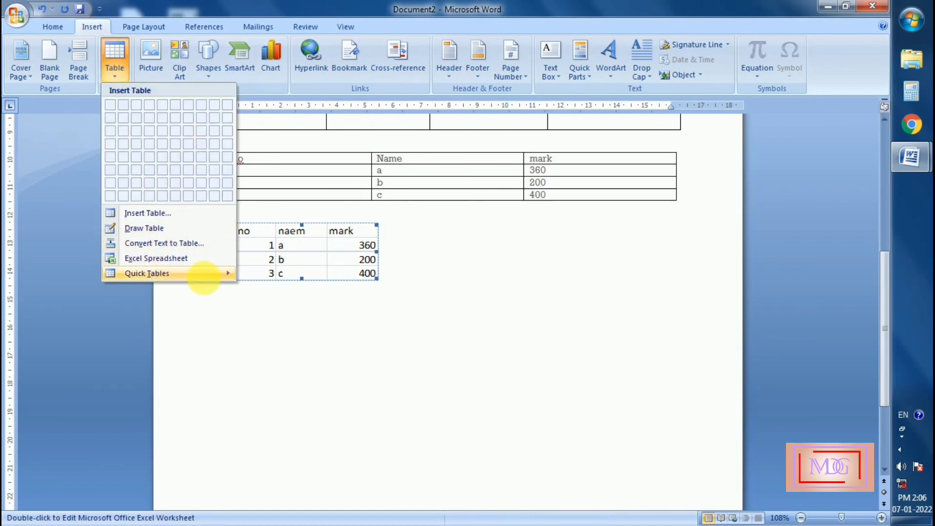
mouse_move(204, 278)
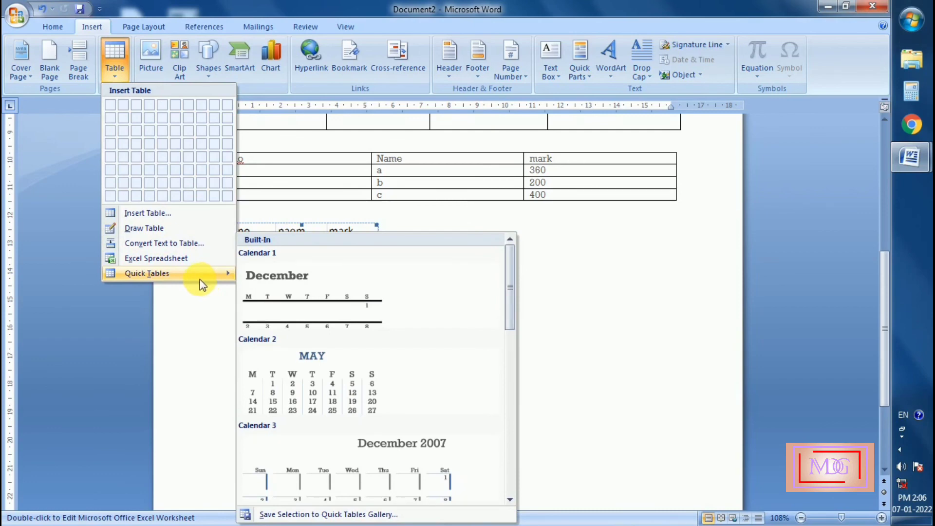
drag(507, 288, 512, 475)
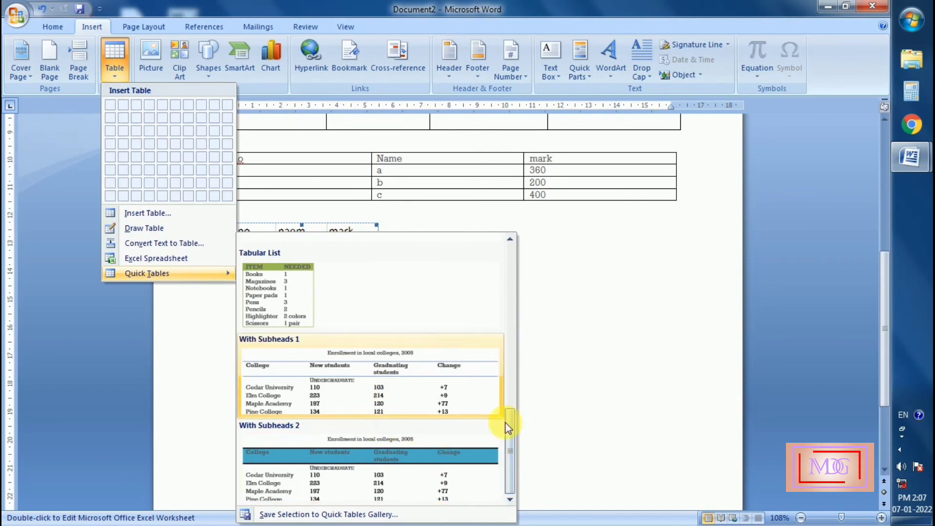
drag(513, 445, 510, 280)
click(642, 367)
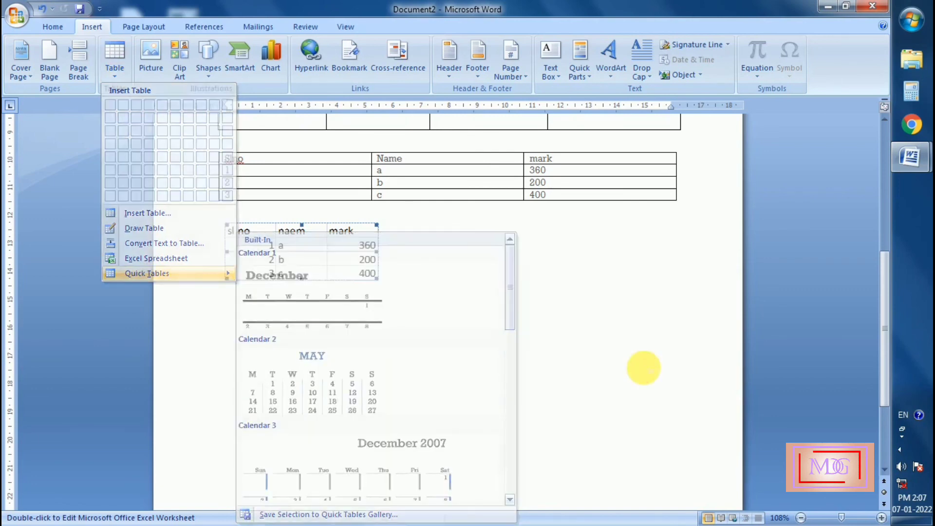
- Insert the built-in Calendar 2 quick table below the Slno, Name and mark table
click(230, 318)
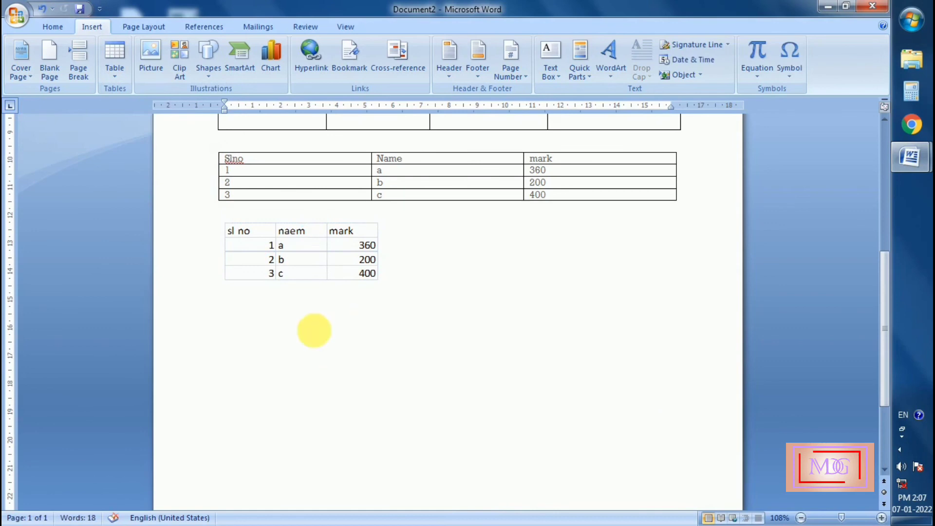
click(119, 85)
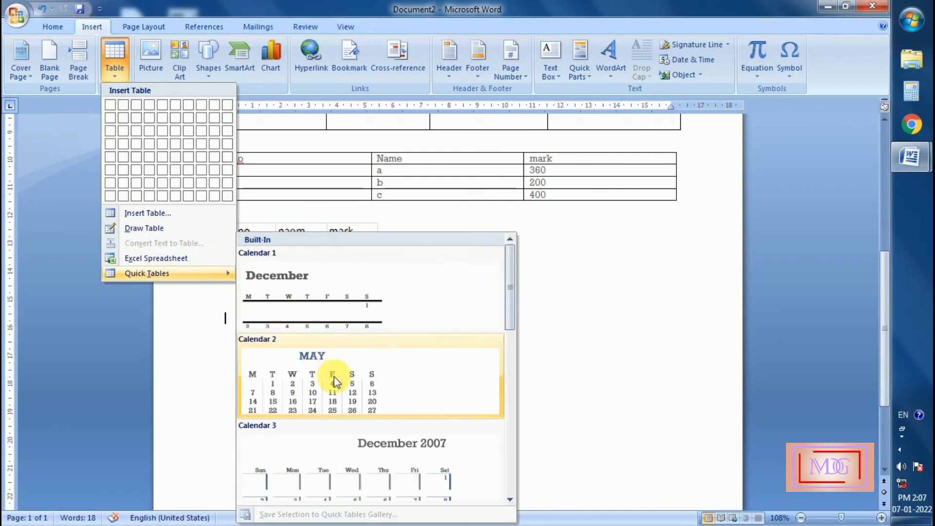
click(334, 382)
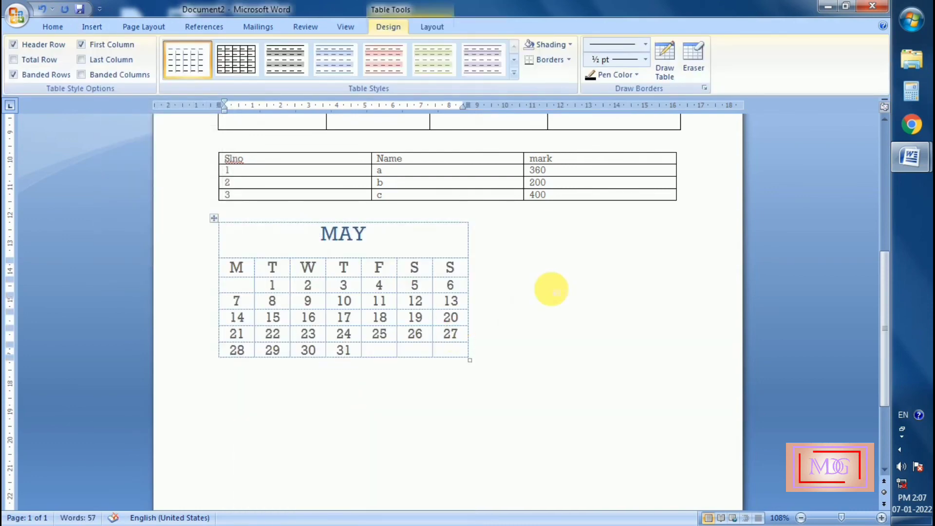
scroll(550, 288, up, 1)
scroll(551, 291, down, 3)
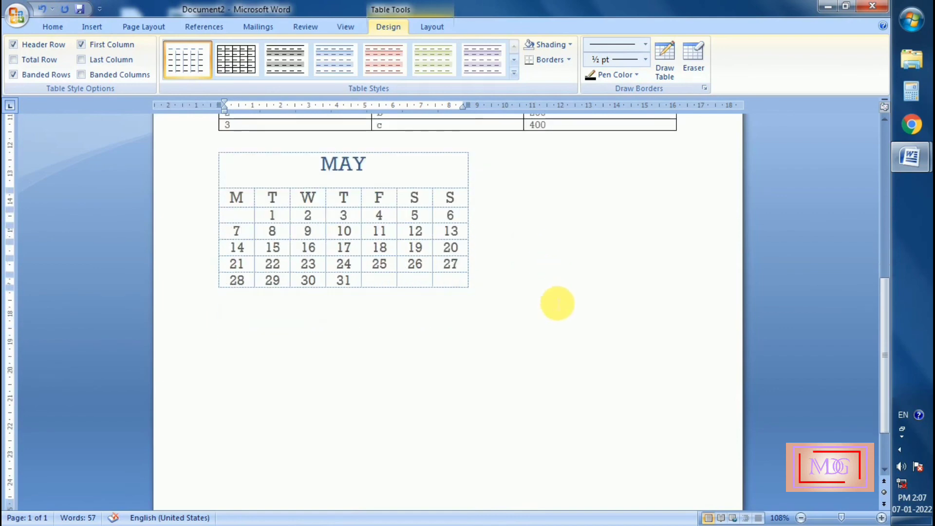
scroll(551, 296, up, 2)
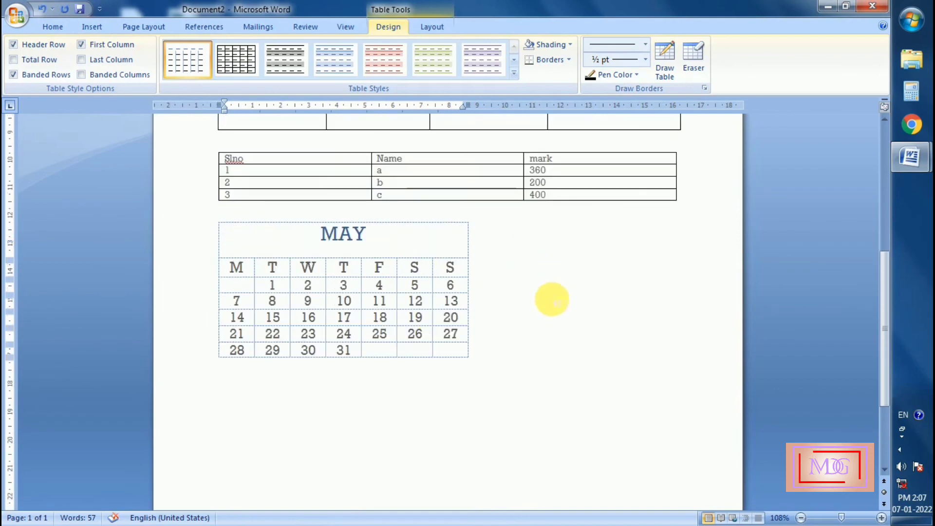
click(92, 28)
click(116, 72)
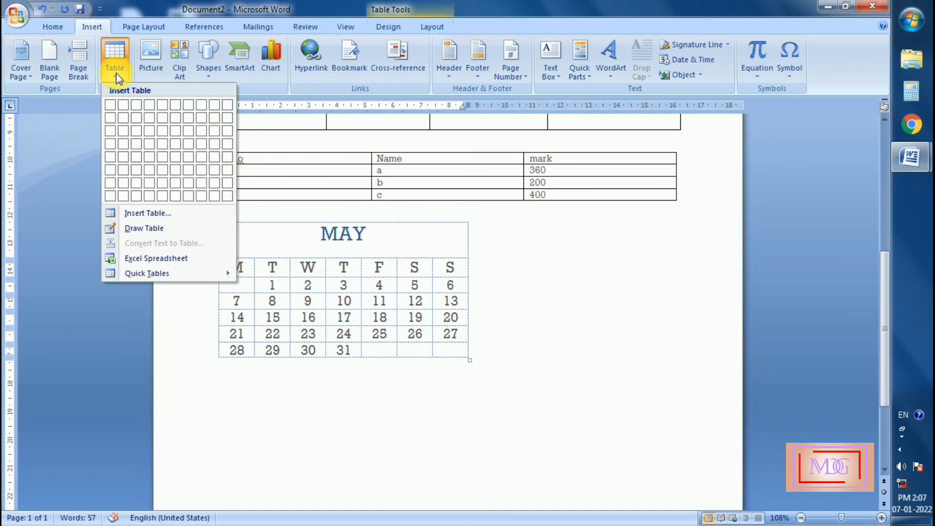
click(116, 72)
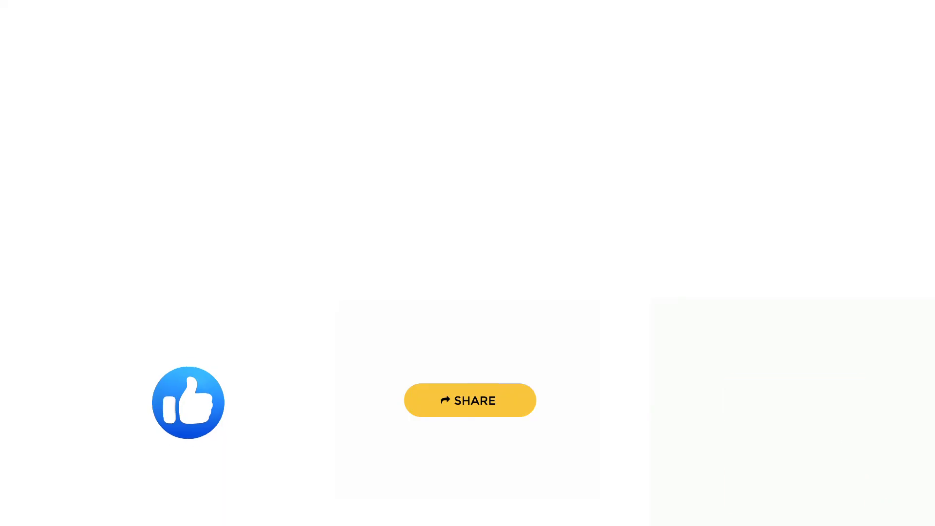